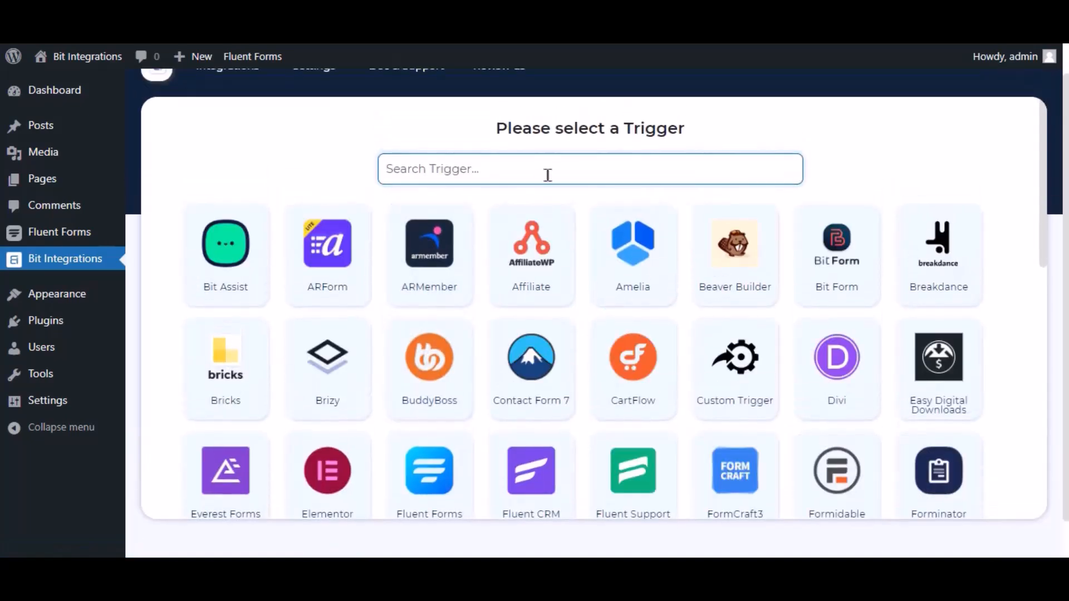
# Step: Choose Fluent Forms as the trigger, select the Contact Form Demo form and proceed
pyautogui.write('fluent forms')
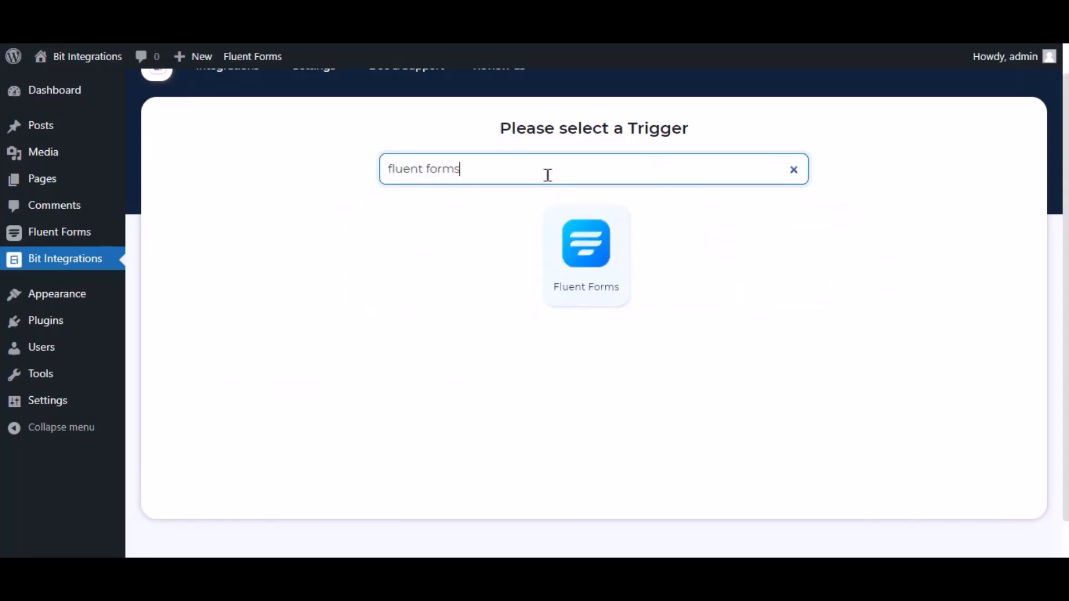
pyautogui.click(593, 248)
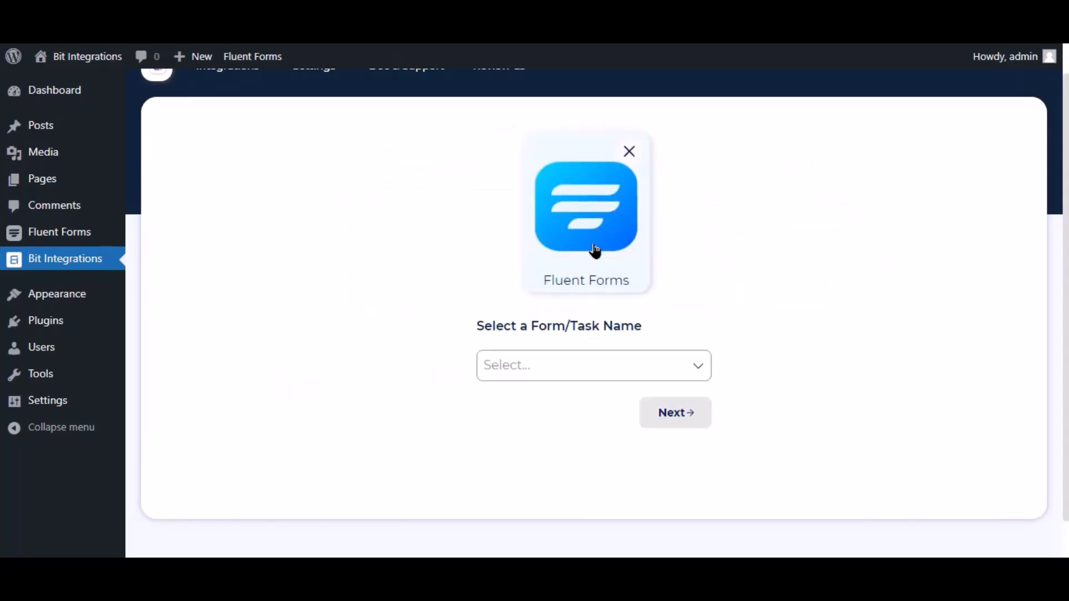
pyautogui.click(587, 363)
pyautogui.click(544, 394)
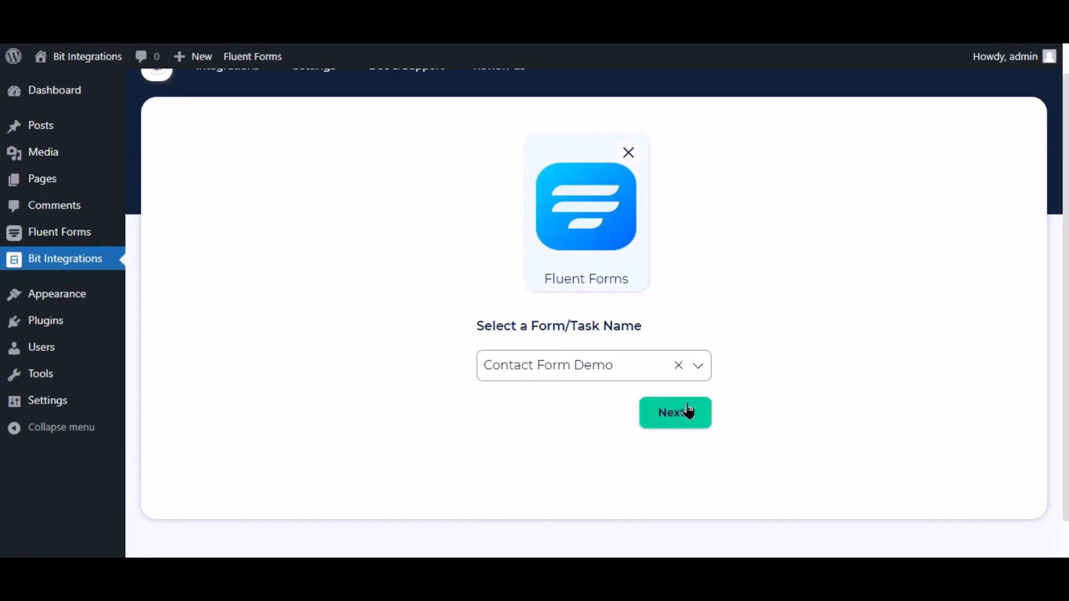
pyautogui.click(689, 411)
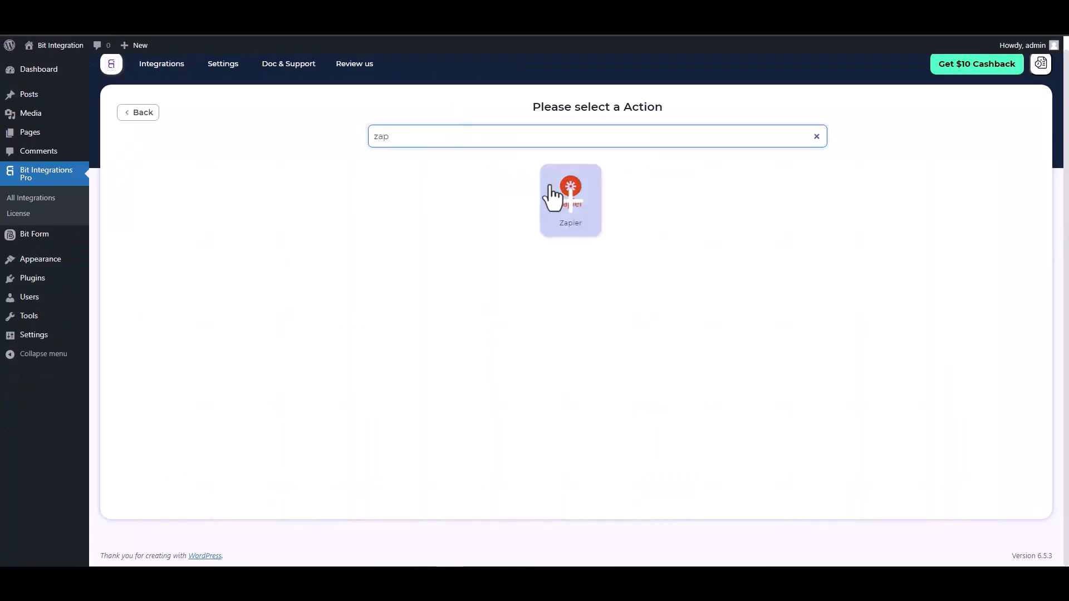
pyautogui.click(557, 198)
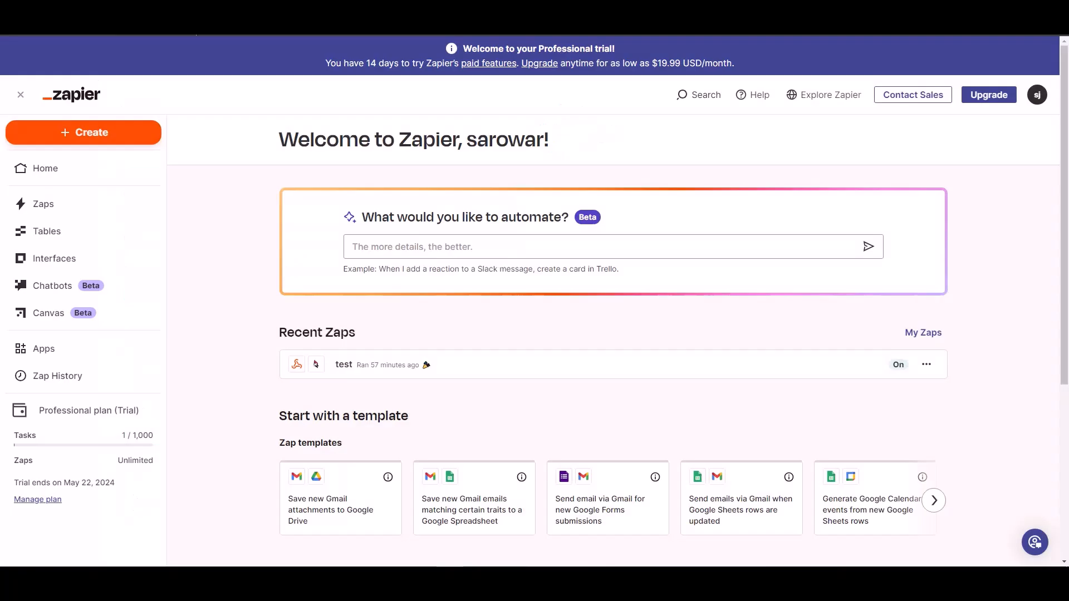
# Step: Switch to Zapier and create a new Zap with Webhook as its trigger
pyautogui.click(97, 138)
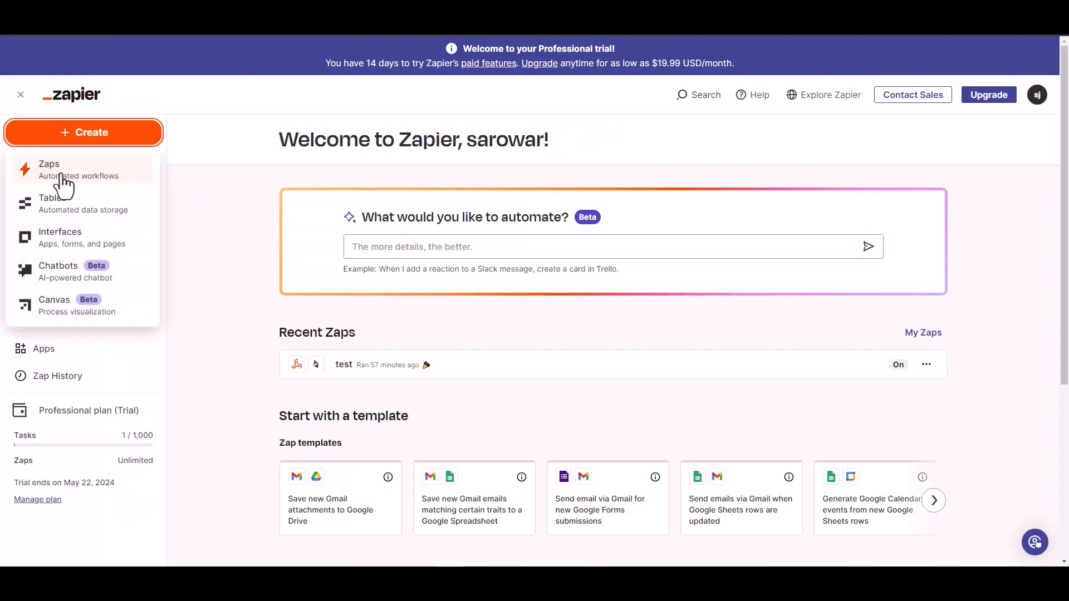
pyautogui.click(60, 174)
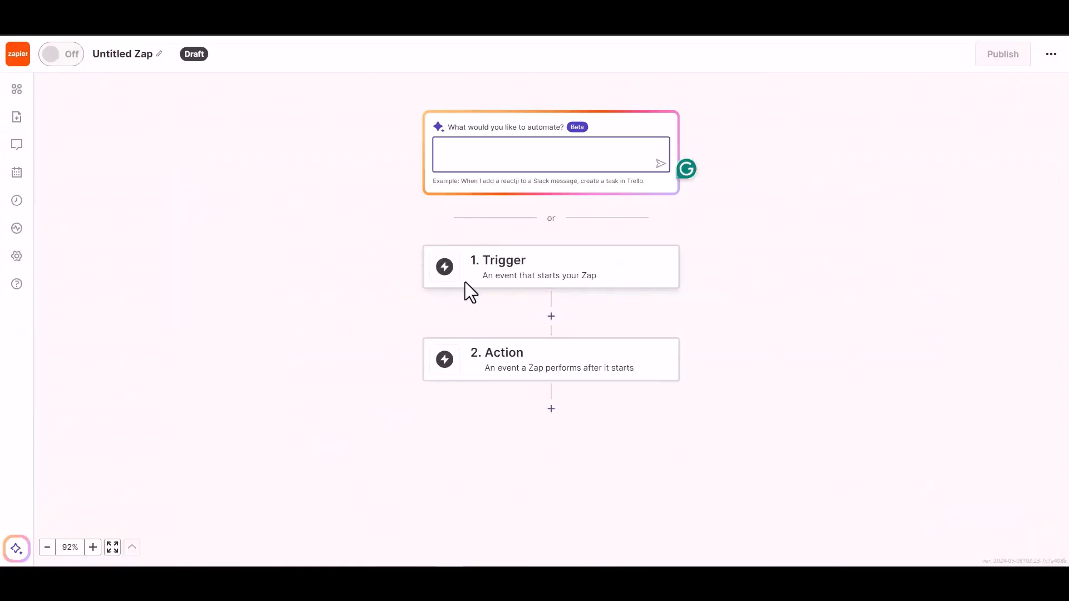
pyautogui.click(518, 269)
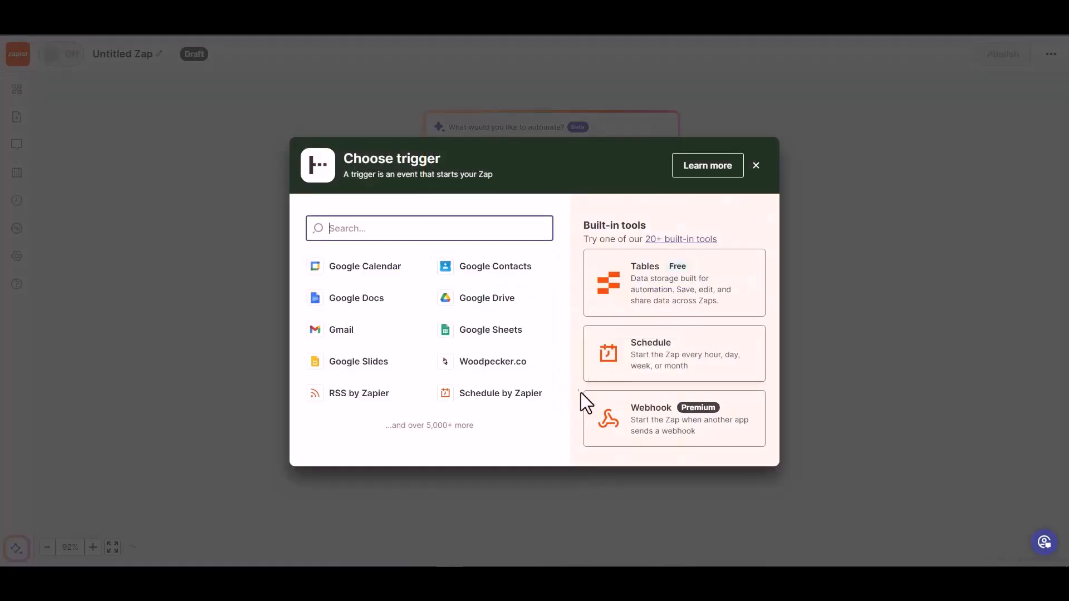
pyautogui.click(654, 426)
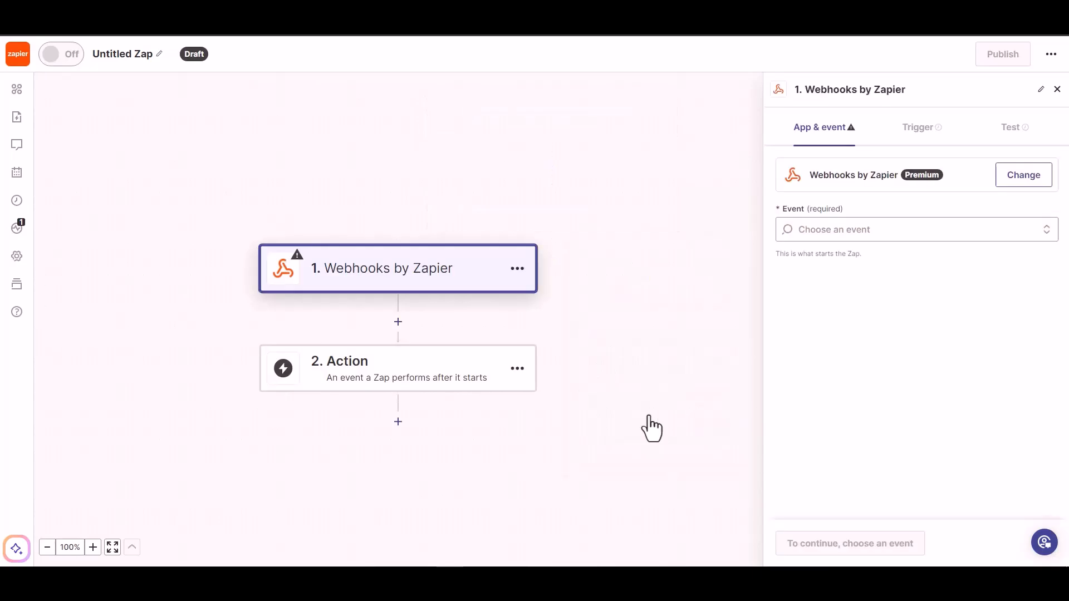
# Step: Set the webhook trigger event to Catch Hook and continue to its test stage without a child key
pyautogui.click(859, 233)
pyautogui.click(855, 283)
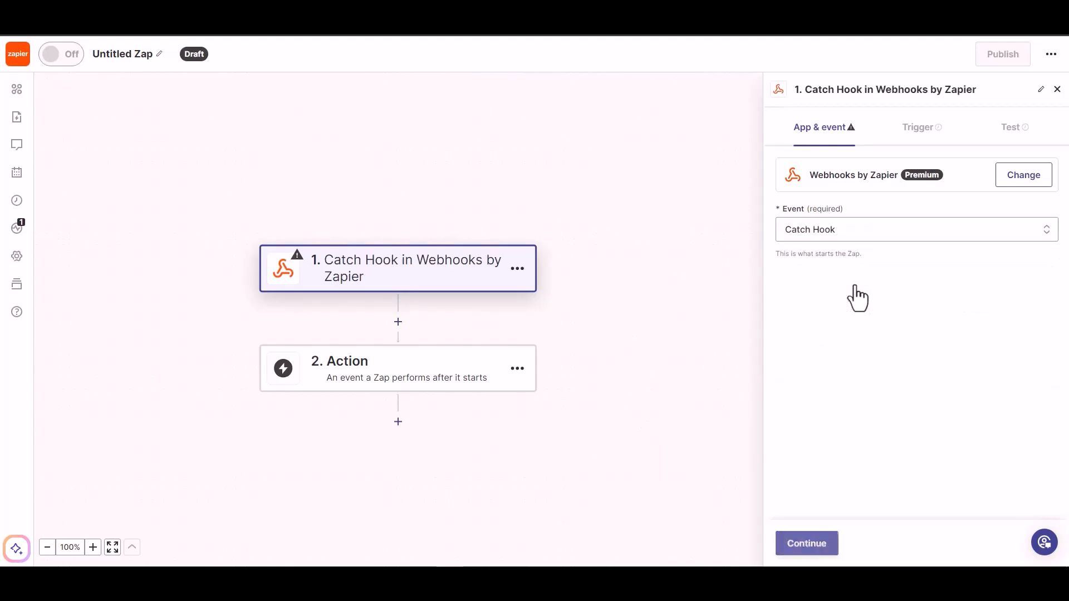
pyautogui.click(808, 546)
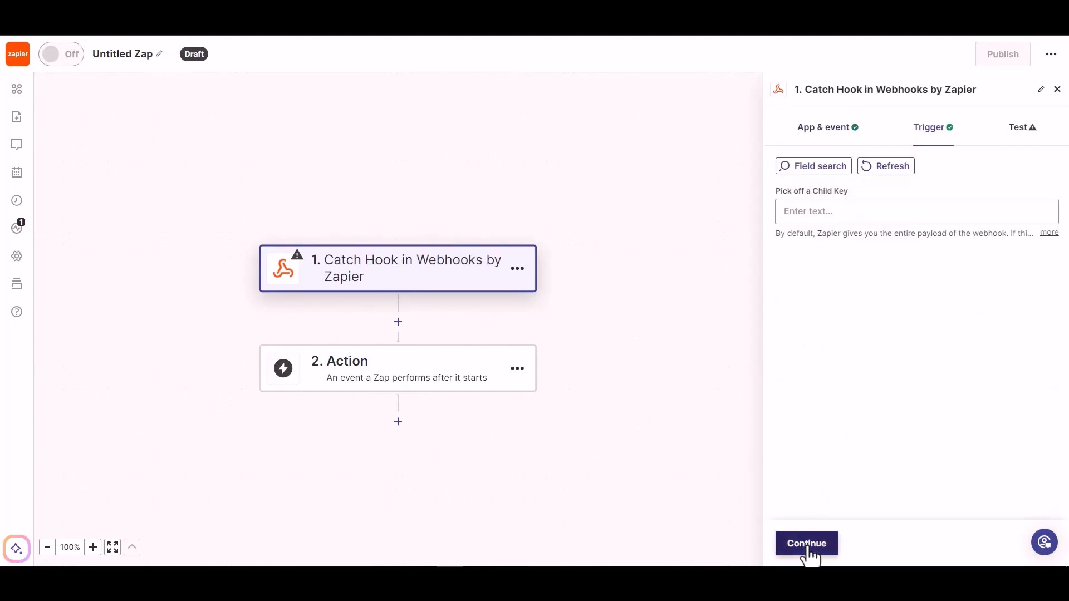
pyautogui.click(809, 546)
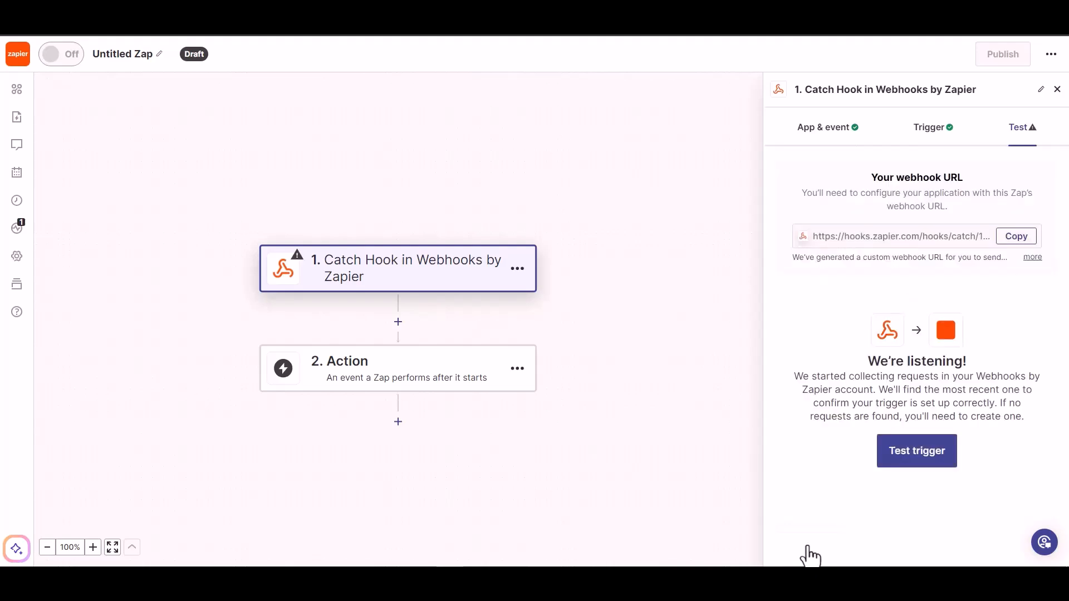
# Step: Copy the Zap's webhook URL and paste it into the link field of the Zapier integration settings in Bit Integrations
pyautogui.click(1015, 244)
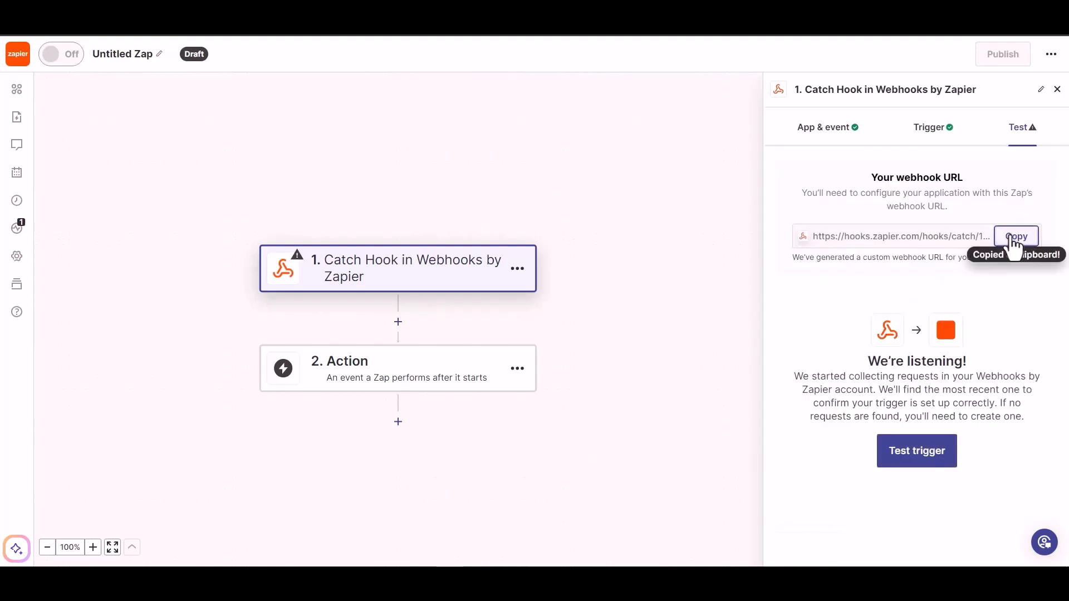
pyautogui.click(196, 250)
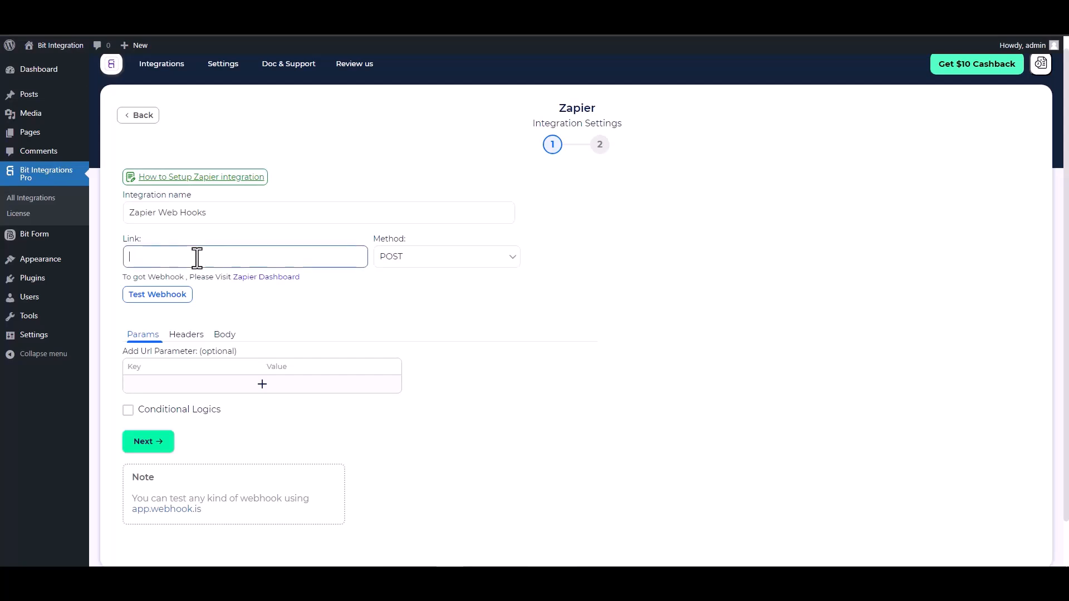
pyautogui.hotkey('ctrl', 'v')
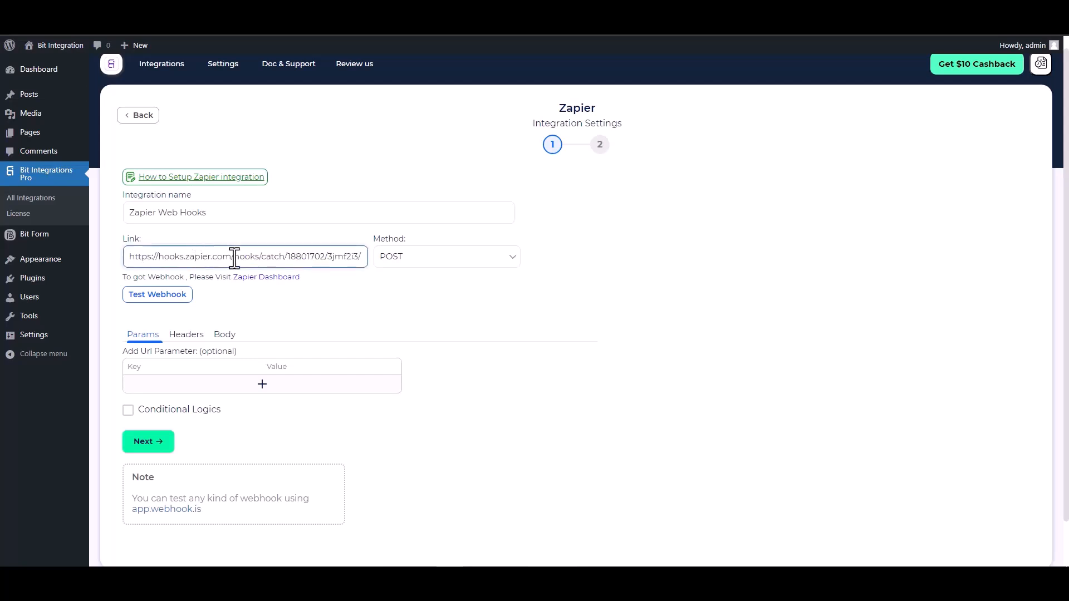
# Step: Send all data in the request body as application/json, with the keys First Name, Email, Phone and Last Name
pyautogui.click(225, 334)
pyautogui.click(177, 362)
pyautogui.scroll(-2, 222, 357)
pyautogui.click(264, 300)
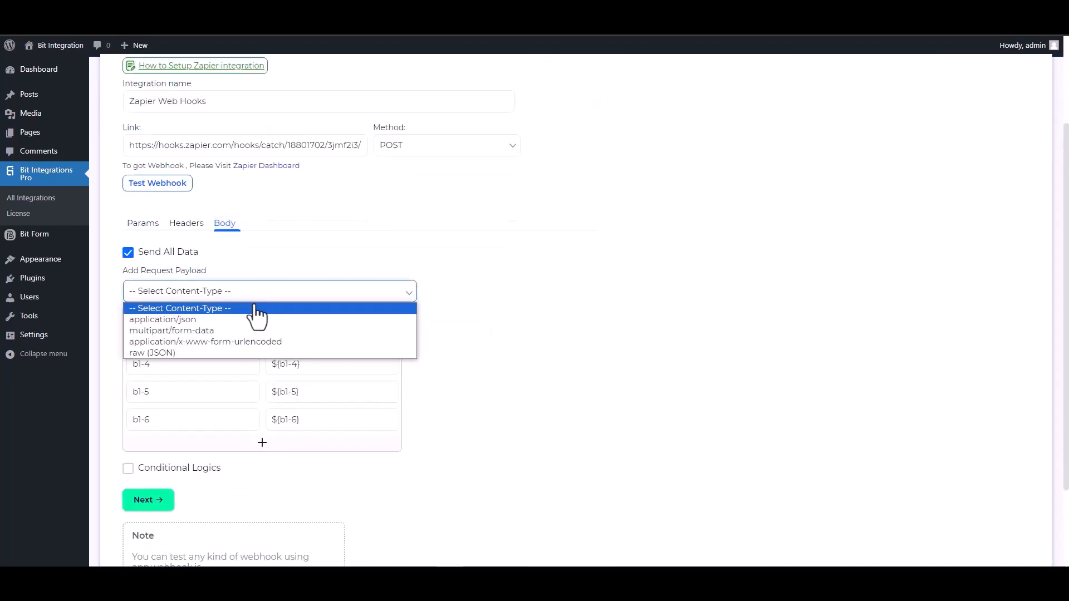
pyautogui.click(201, 320)
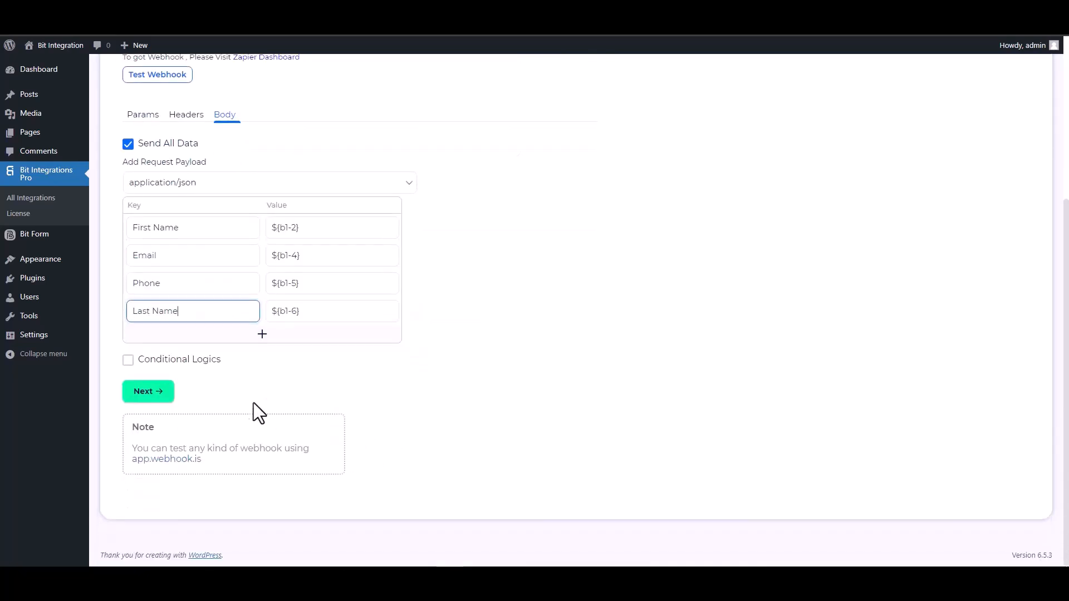
pyautogui.click(151, 362)
pyautogui.scroll(-2, 421, 398)
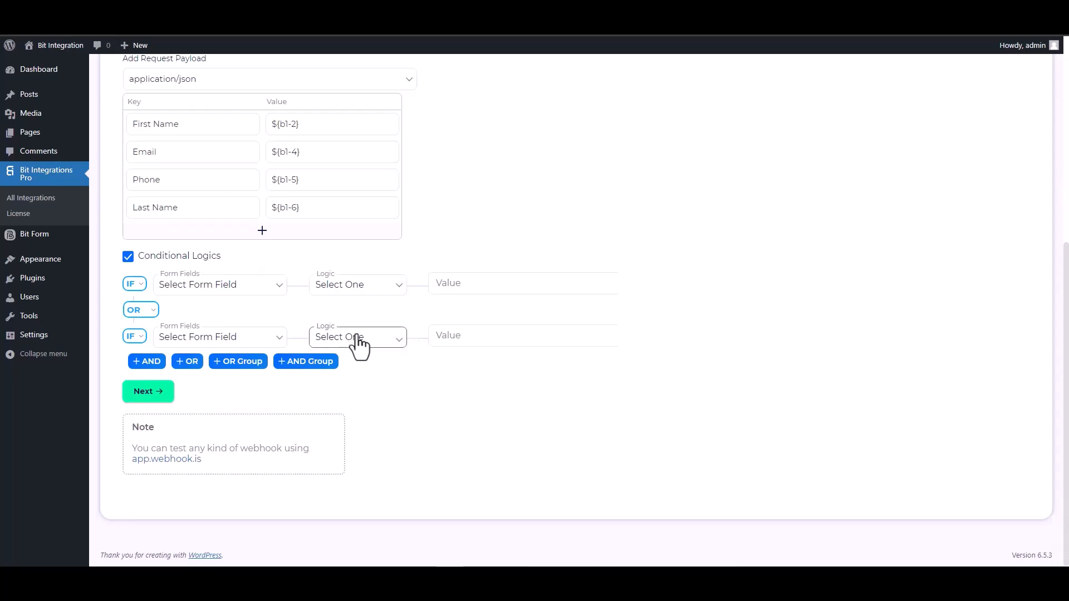
pyautogui.click(128, 258)
# Step: Test the webhook, and finish and save the Zapier integration
pyautogui.scroll(5, 479, 334)
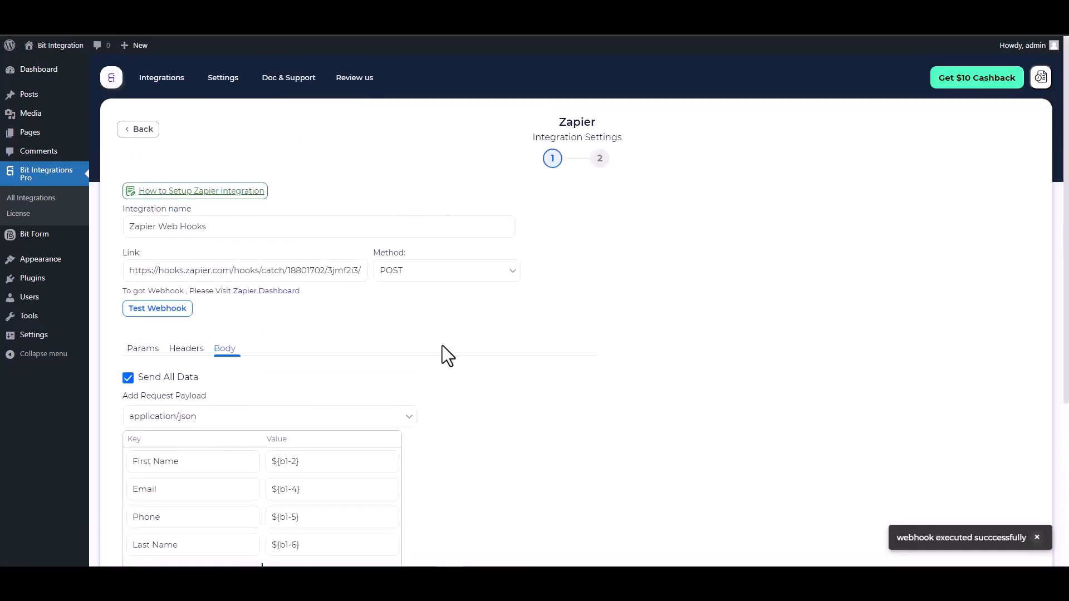
pyautogui.scroll(-1, 443, 345)
pyautogui.scroll(-1, 448, 356)
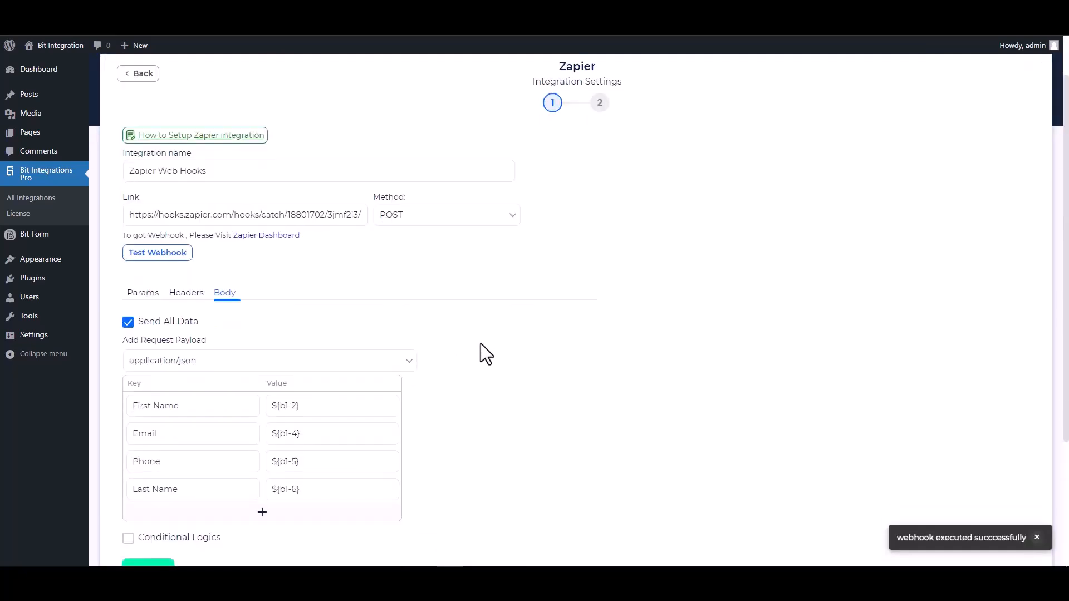
pyautogui.scroll(-1, 480, 353)
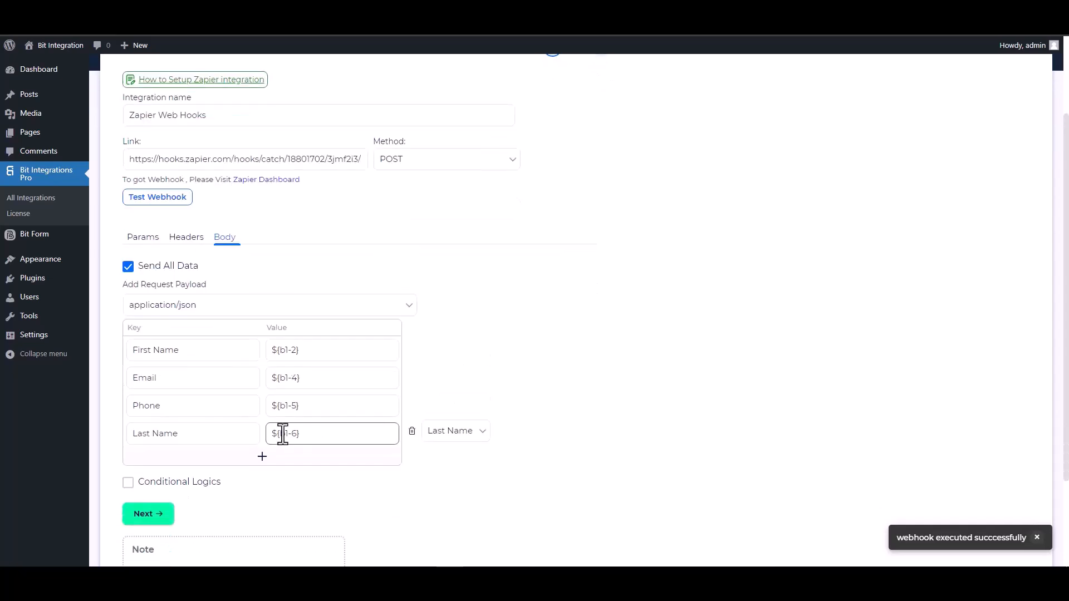
pyautogui.click(171, 524)
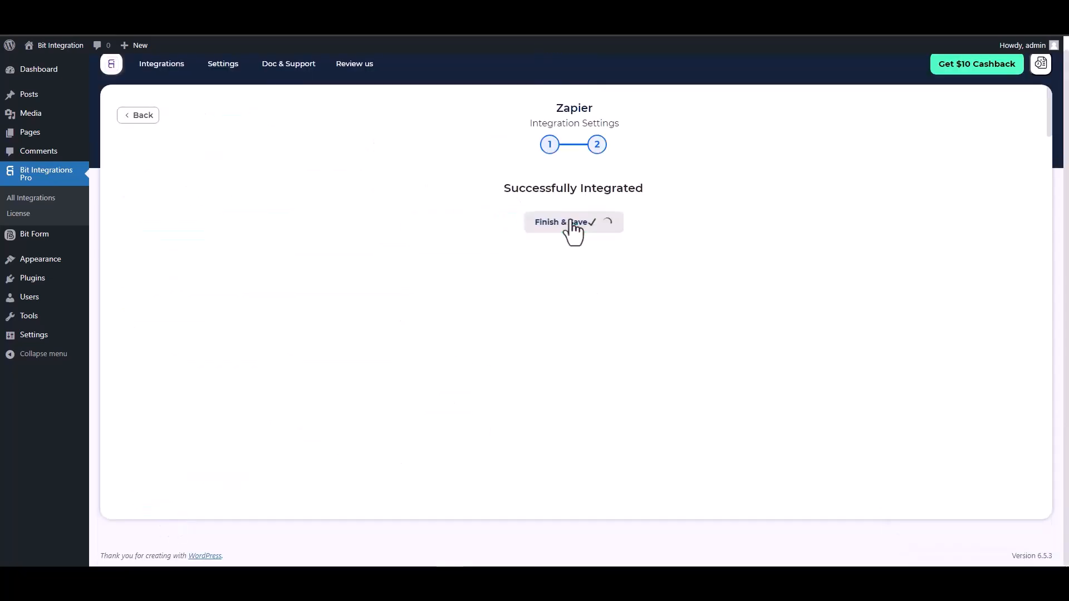
pyautogui.click(573, 222)
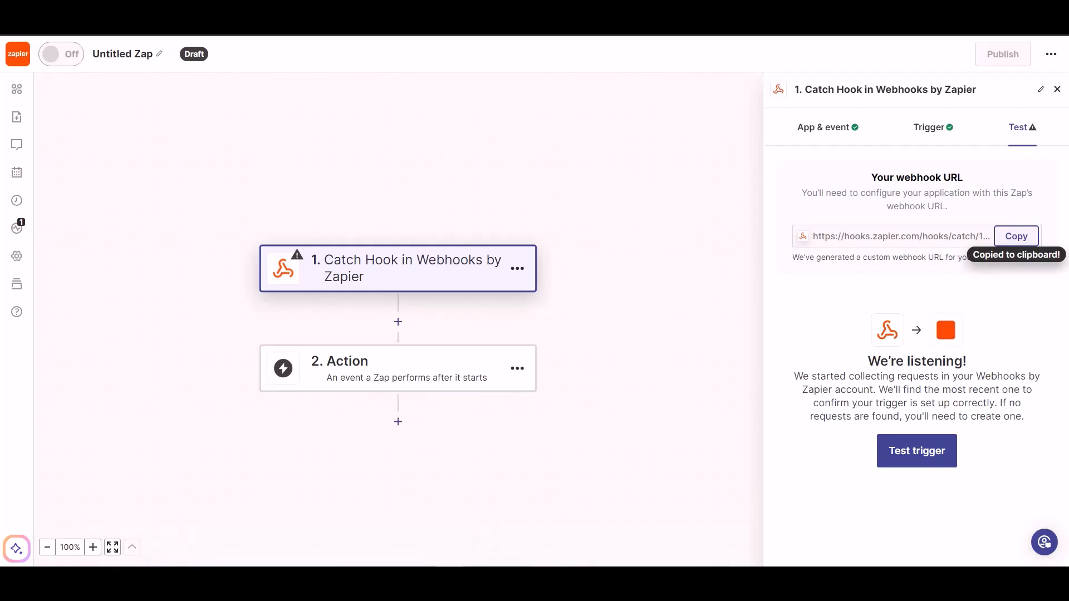
# Step: Switch back to the Zap in Zapier, test the Catch Hook trigger and continue with the request A record
pyautogui.click(903, 454)
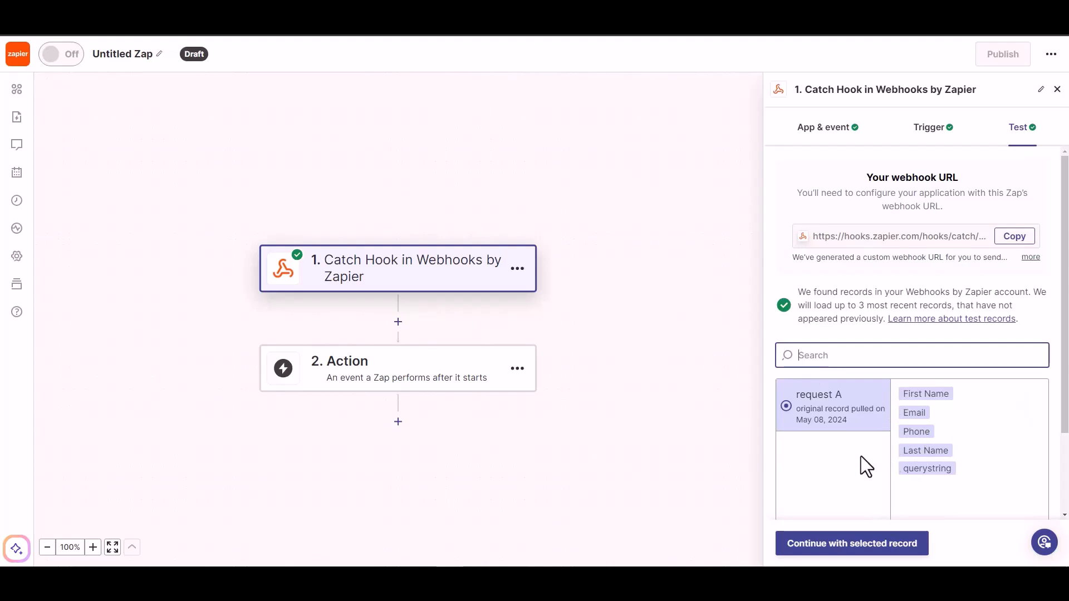
pyautogui.click(861, 553)
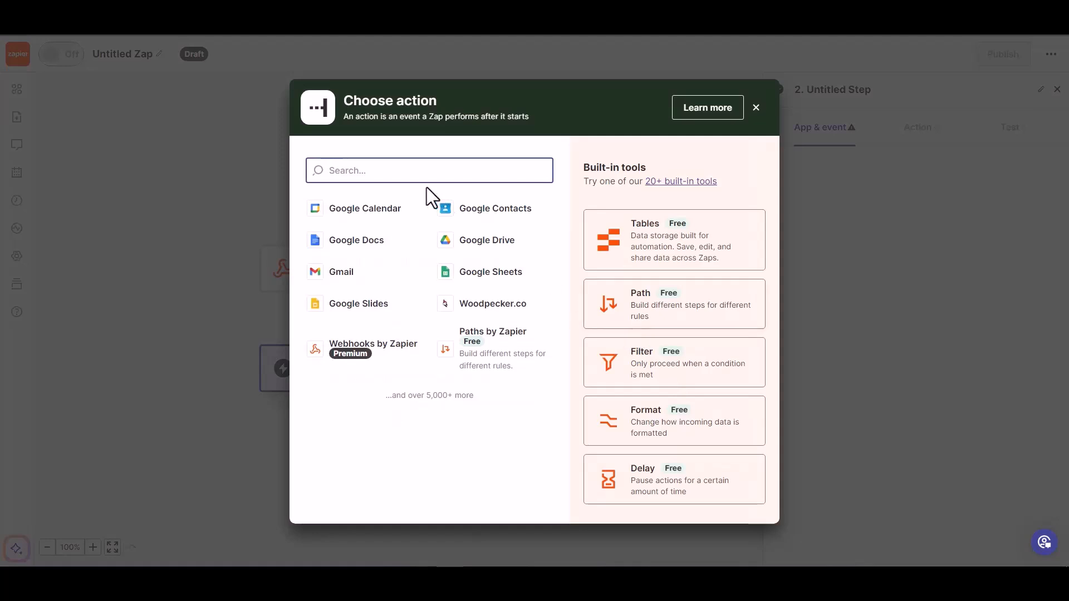
# Step: Set Woodpecker.co as the action app with the Create/Update Prospect event, and continue with the connected account
pyautogui.write('wood')
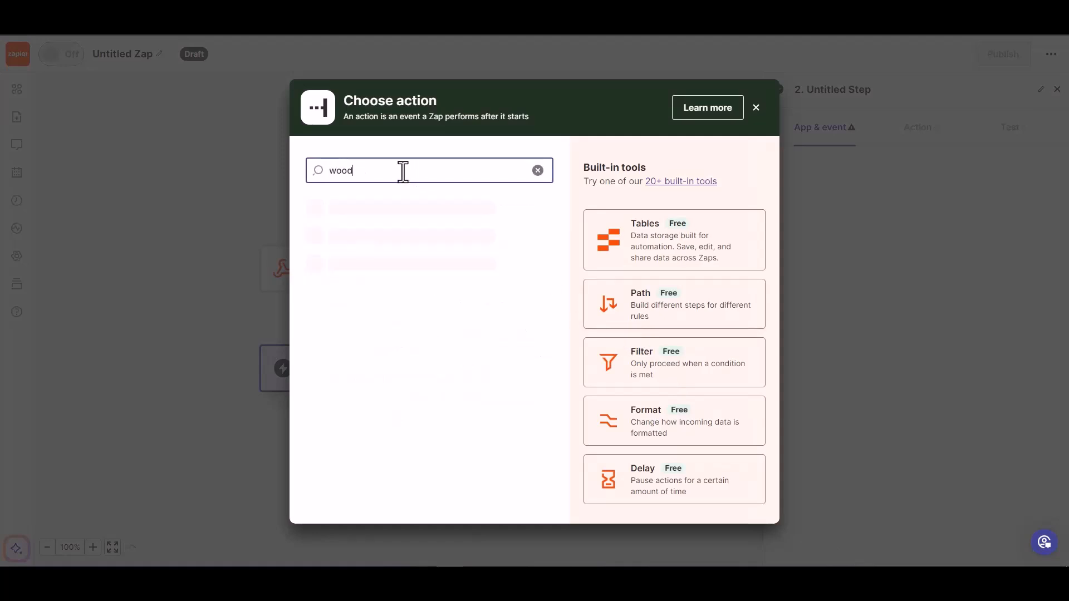
pyautogui.click(388, 217)
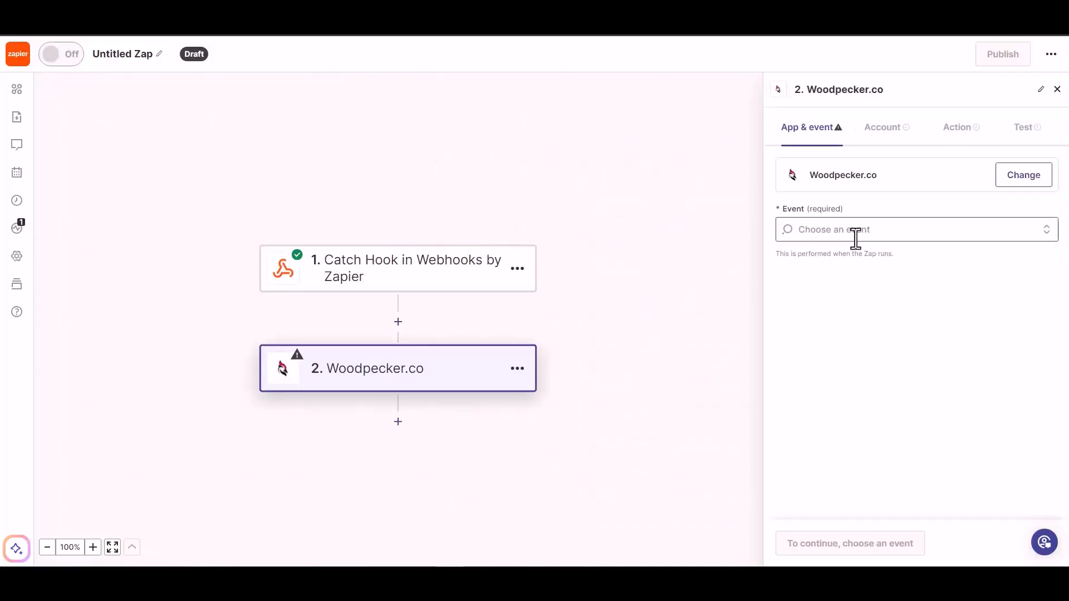
pyautogui.click(856, 234)
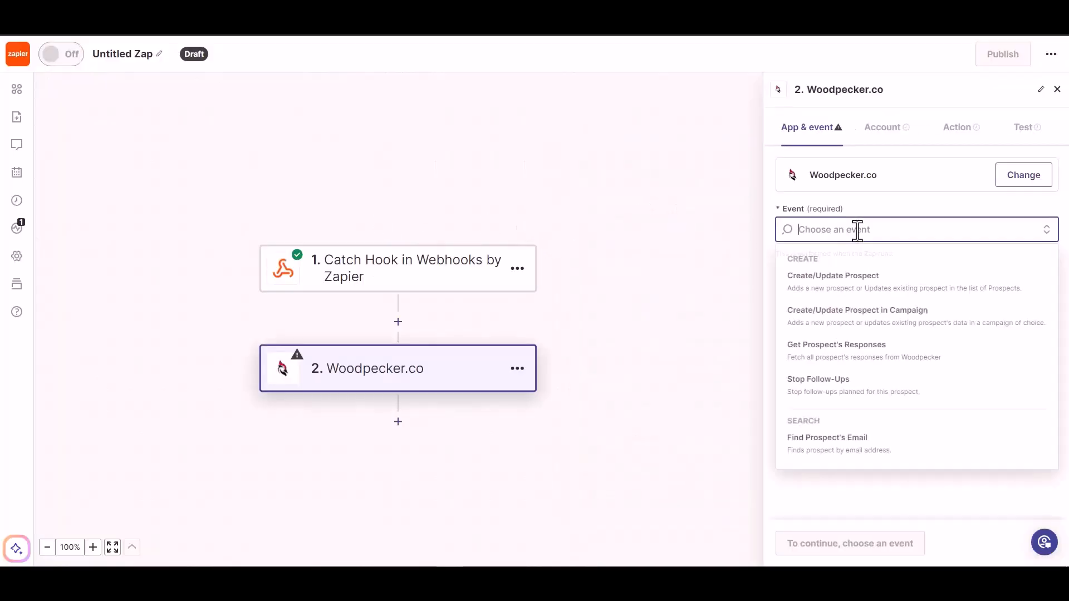
pyautogui.click(858, 289)
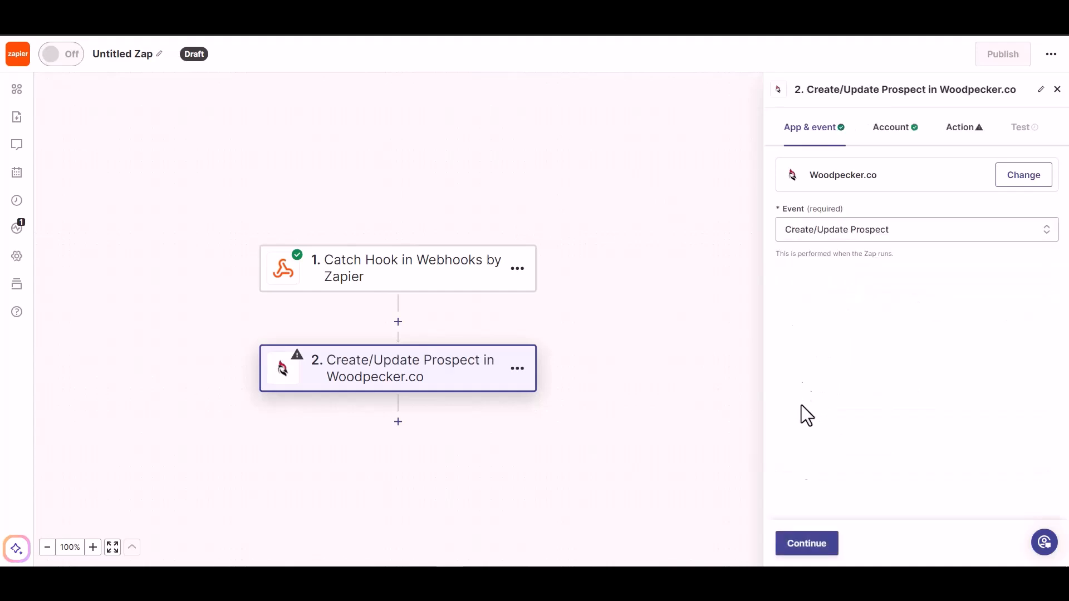
pyautogui.click(806, 544)
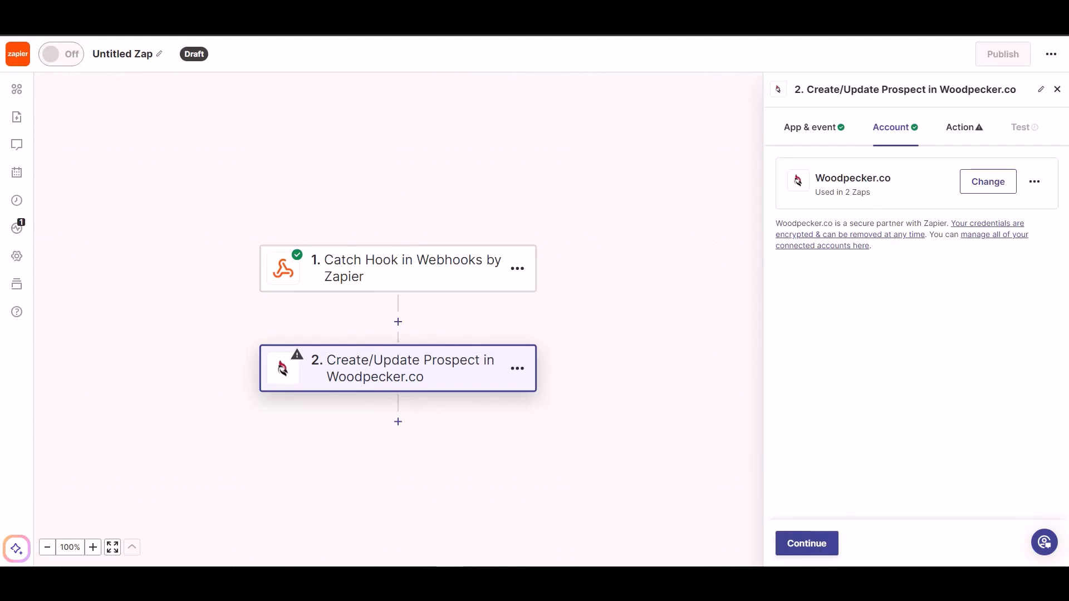
pyautogui.click(802, 546)
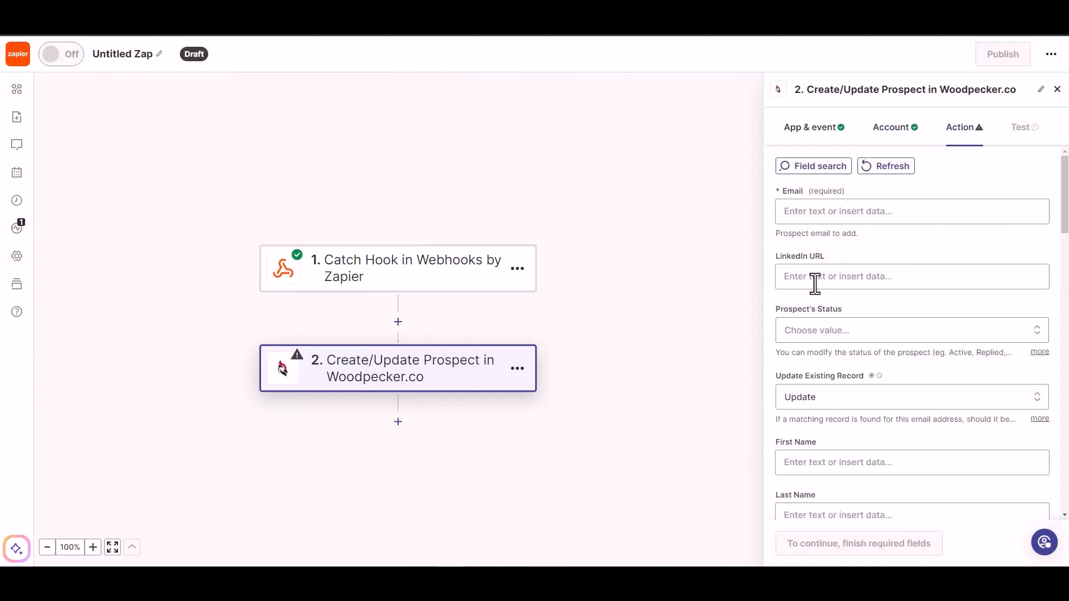
# Step: Map the prospect's required Email field to the Email value from the Catch Hook trigger
pyautogui.click(835, 212)
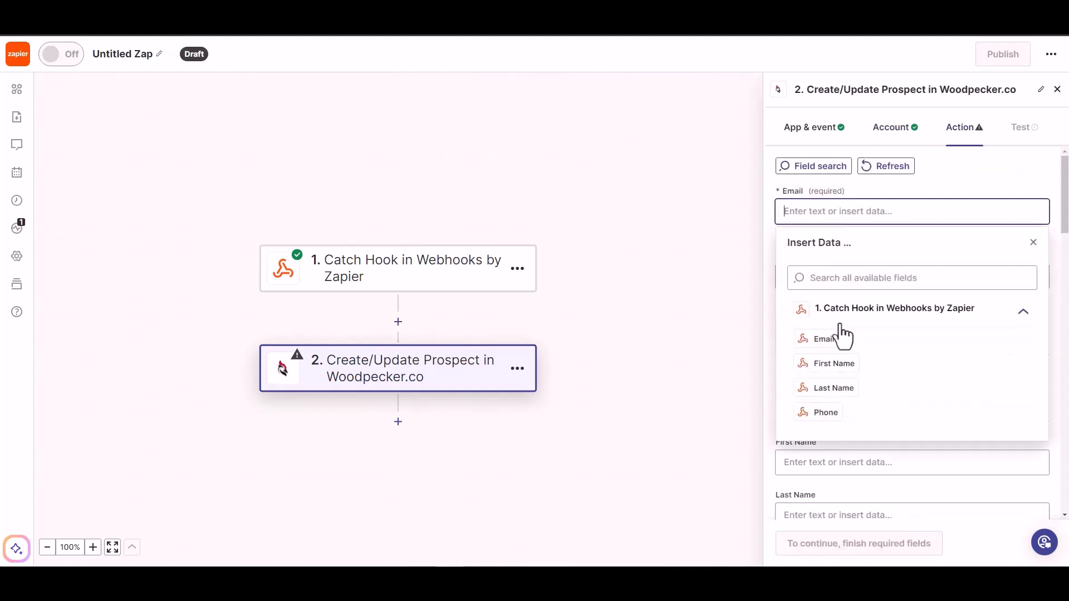
pyautogui.click(825, 339)
pyautogui.click(939, 185)
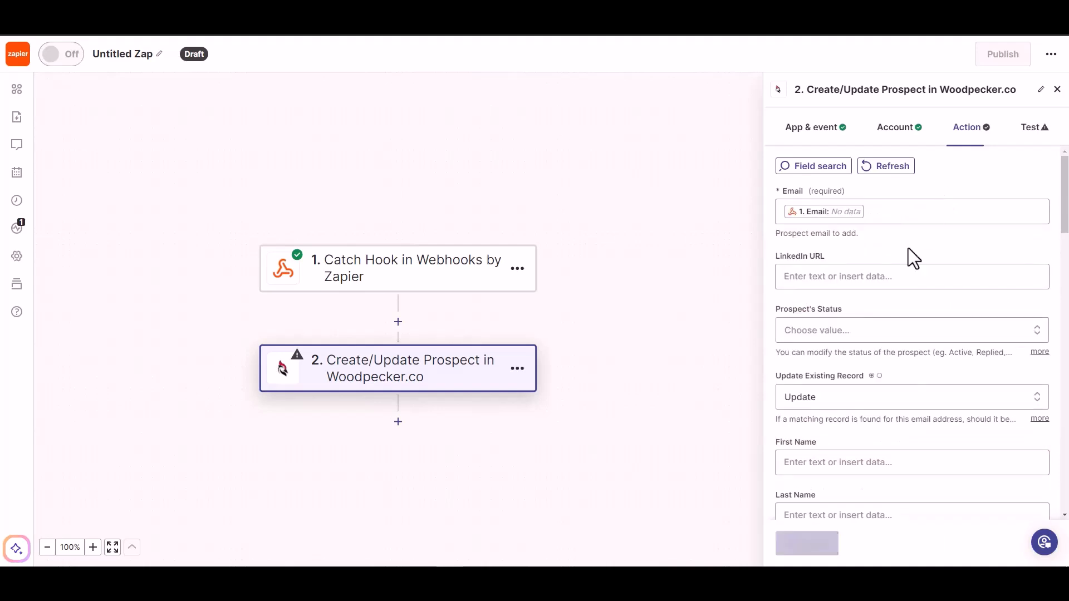
pyautogui.click(844, 333)
pyautogui.click(842, 334)
pyautogui.click(841, 333)
pyautogui.click(847, 276)
pyautogui.click(891, 247)
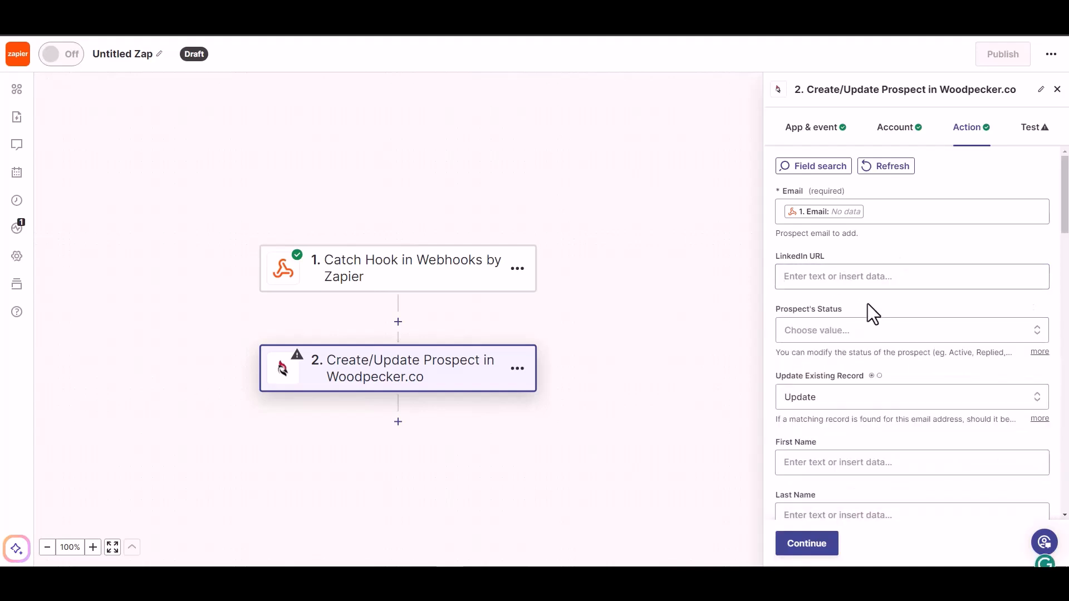
# Step: Set the Prospect's Status field of the Create/Update Prospect action to ACTIVE
pyautogui.scroll(-1, 874, 301)
pyautogui.click(886, 278)
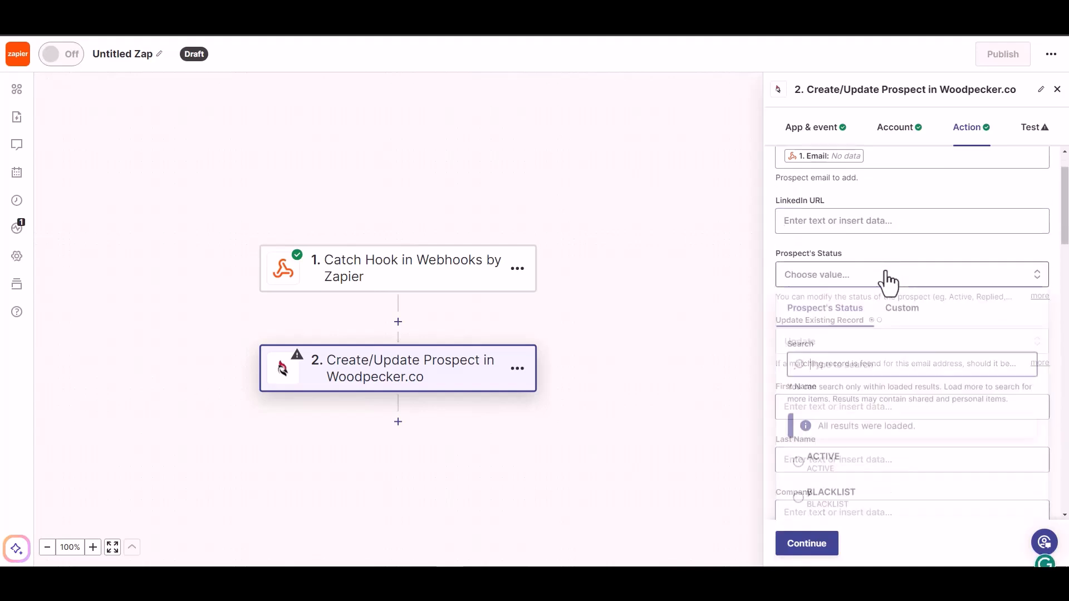
pyautogui.click(820, 465)
# Step: Map the prospect's First Name and Last Name fields to the matching First Name and Last Name values from the Catch Hook trigger
pyautogui.scroll(-1, 855, 364)
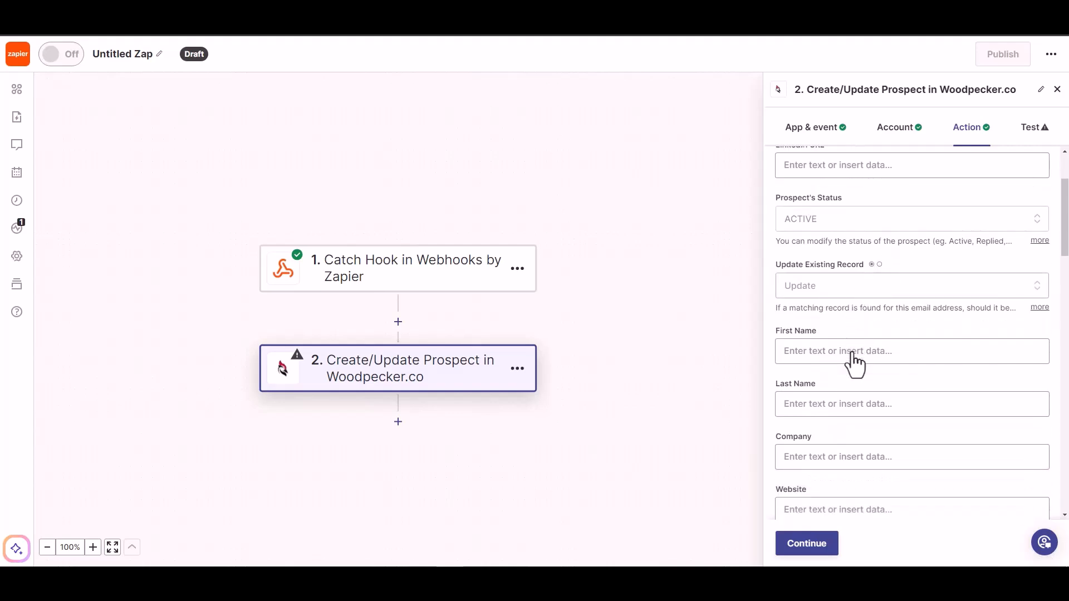
pyautogui.click(841, 351)
pyautogui.click(830, 503)
pyautogui.scroll(-2, 897, 326)
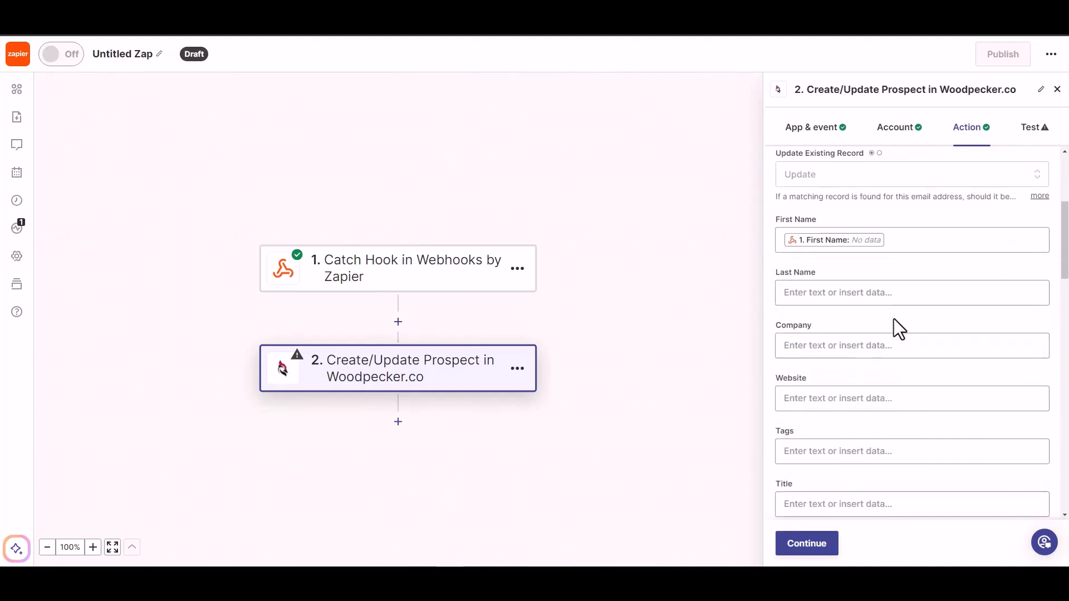
pyautogui.click(878, 295)
pyautogui.click(826, 469)
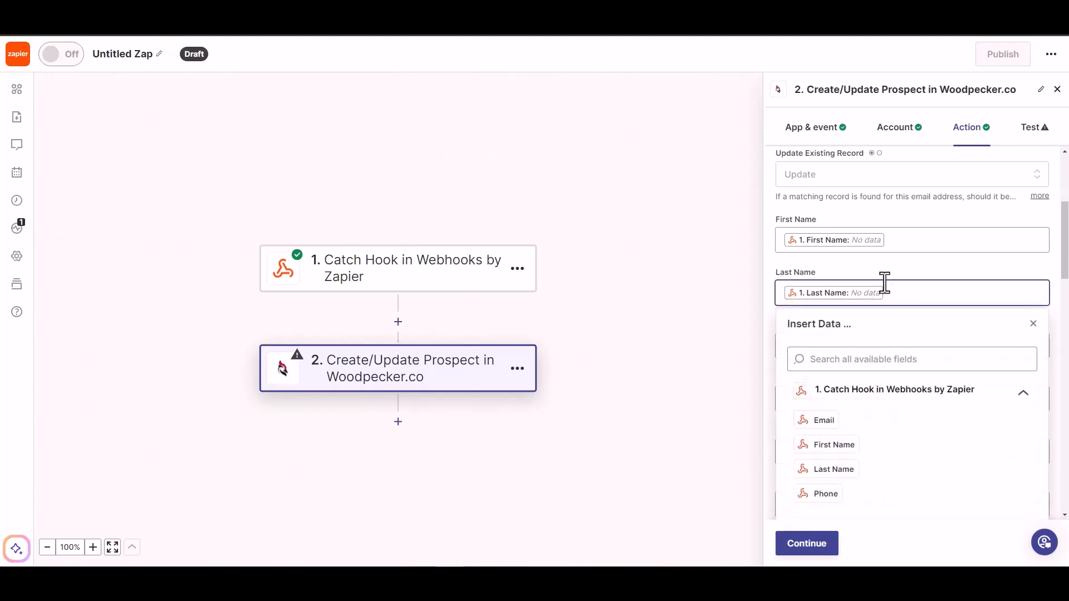
# Step: Map the prospect's Phone field to the Phone value from the Catch Hook trigger
pyautogui.scroll(-1, 891, 284)
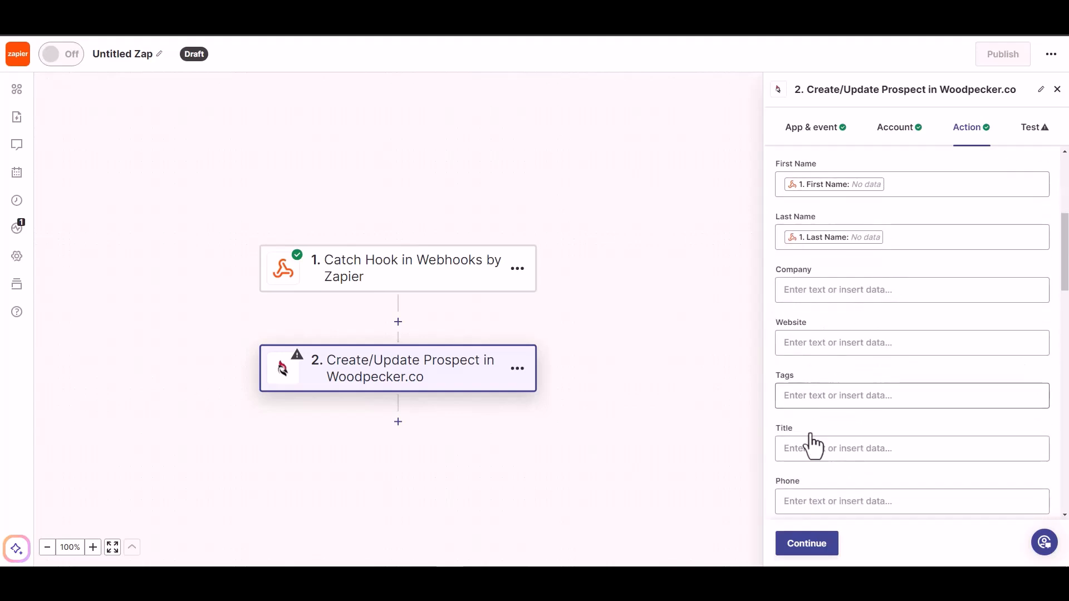
pyautogui.scroll(-1, 863, 445)
pyautogui.click(839, 451)
pyautogui.scroll(-3, 865, 472)
pyautogui.click(834, 483)
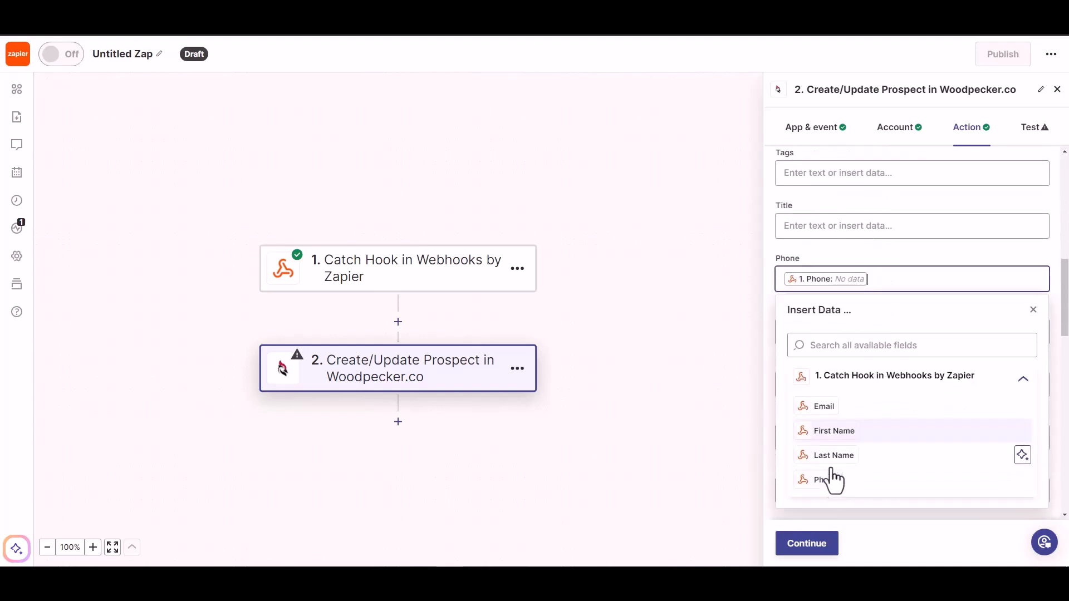
pyautogui.click(874, 246)
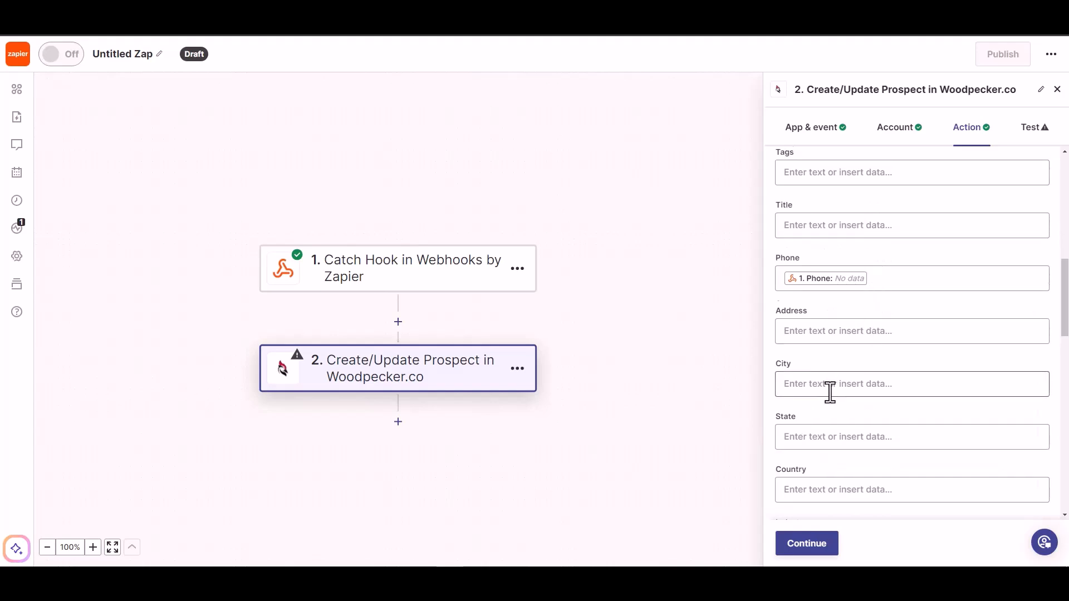
# Step: Finish the action's field setup, test sending the prospect to Woodpecker.co and publish the Zap
pyautogui.scroll(-5, 825, 445)
pyautogui.click(806, 544)
pyautogui.click(819, 547)
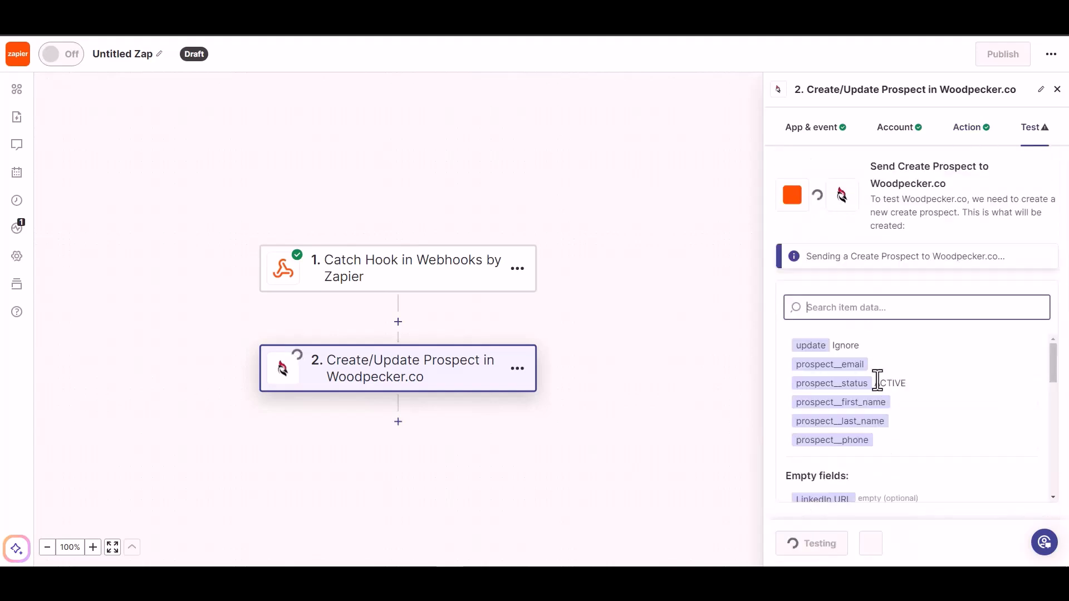
pyautogui.click(878, 555)
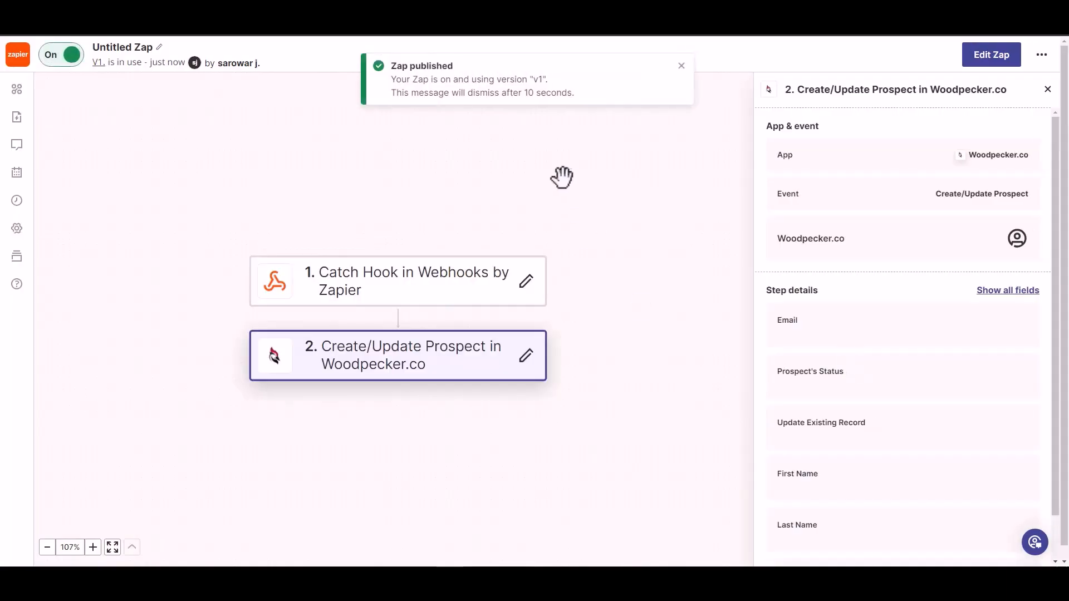
# Step: Rename the published Zap as Bit Integrations
pyautogui.click(131, 45)
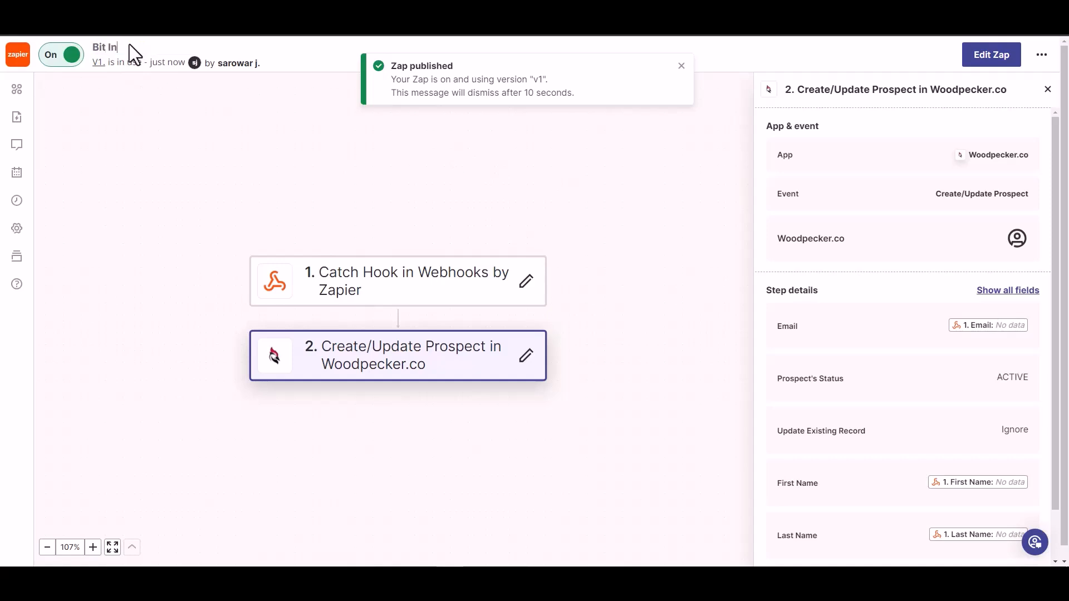
pyautogui.write('Bit Integrations')
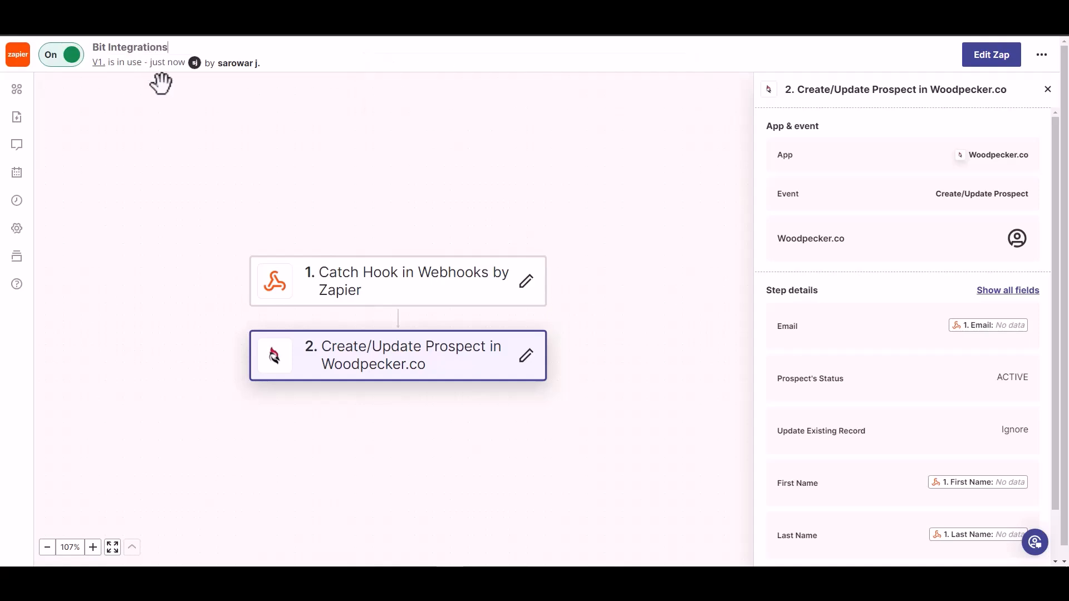
pyautogui.click(191, 107)
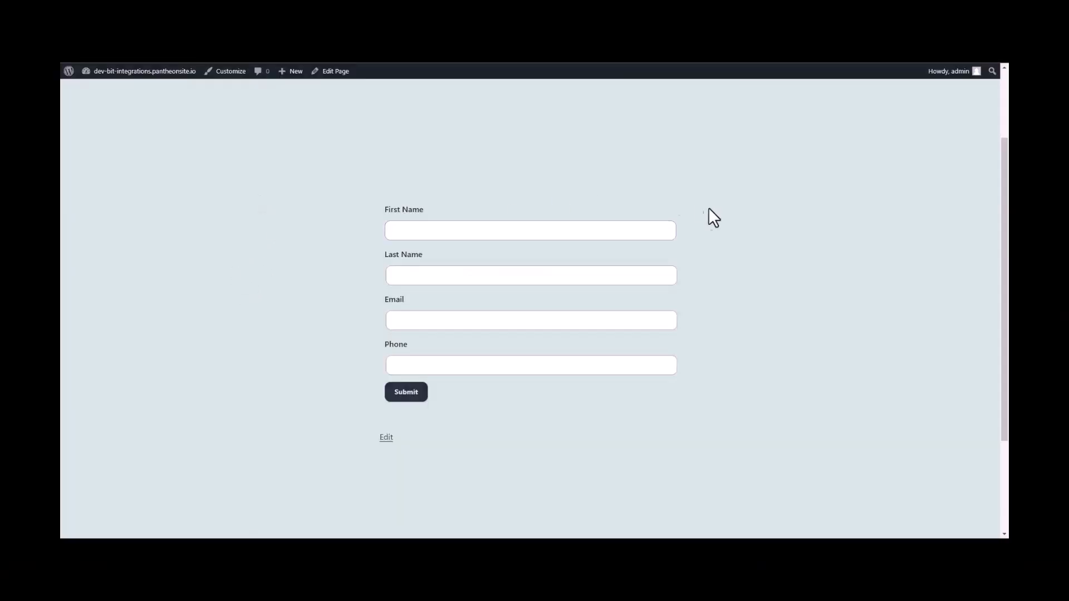
# Step: On the website's form page, enter first name Bit, last name Integrations, the contact's email and phone number, and submit the form
pyautogui.click(487, 230)
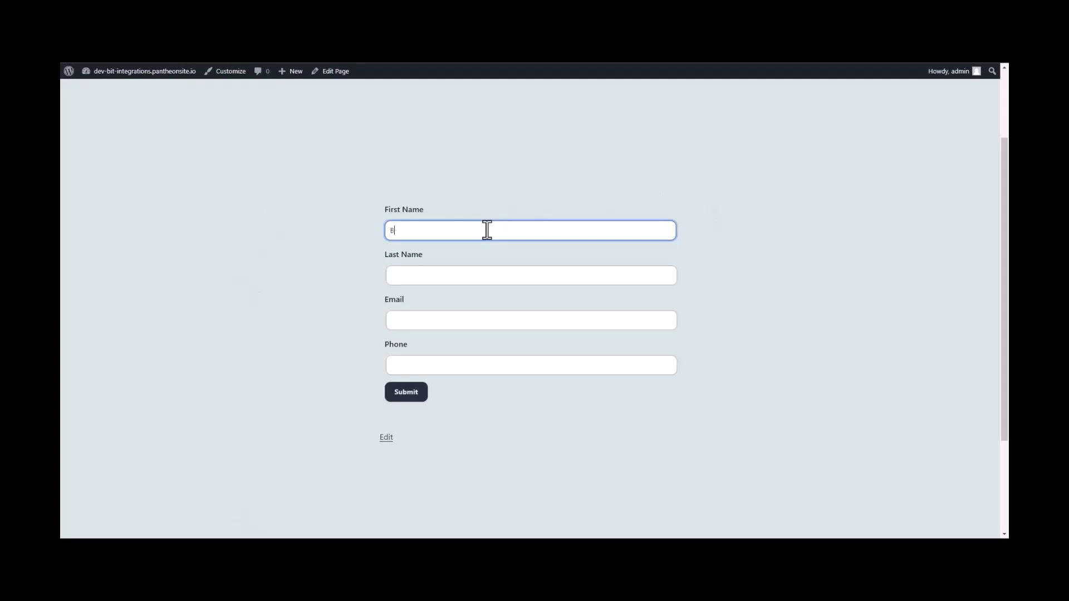
pyautogui.click(448, 270)
pyautogui.write('Integrations')
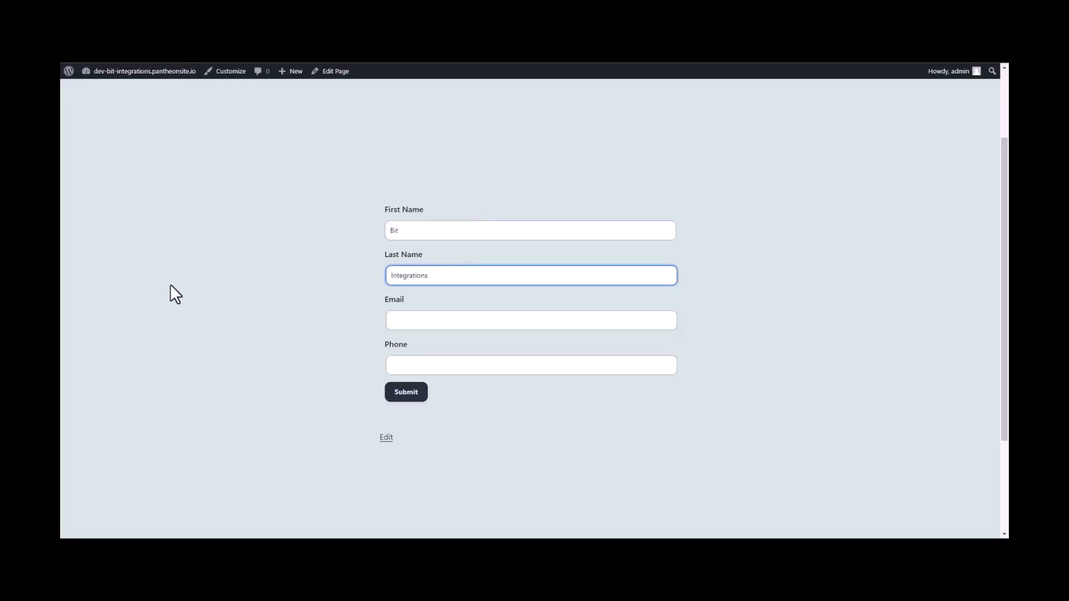
pyautogui.click(401, 325)
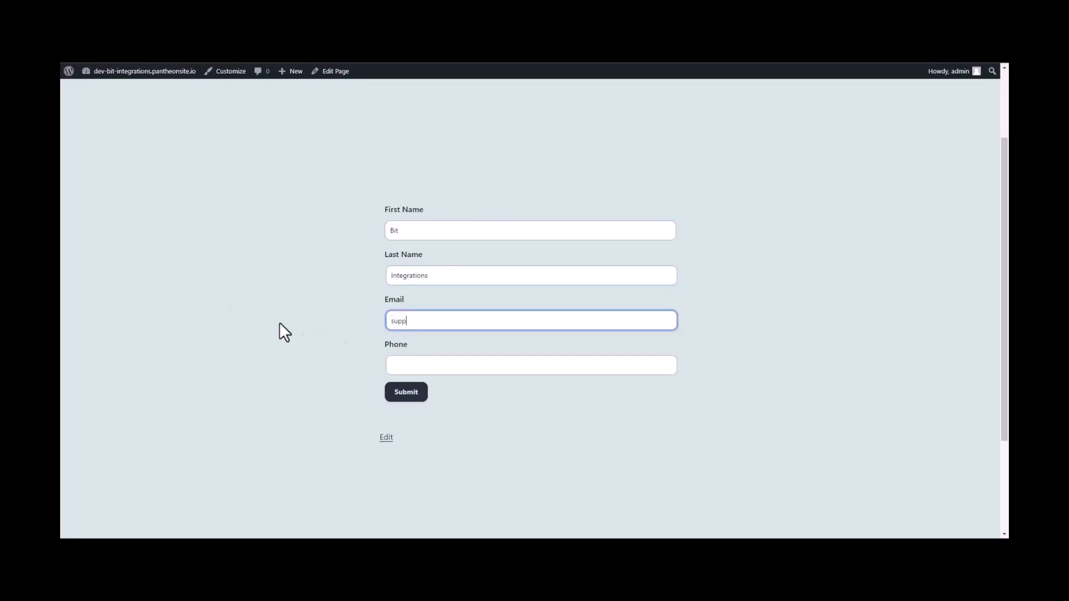
pyautogui.click(408, 365)
pyautogui.write('4445556')
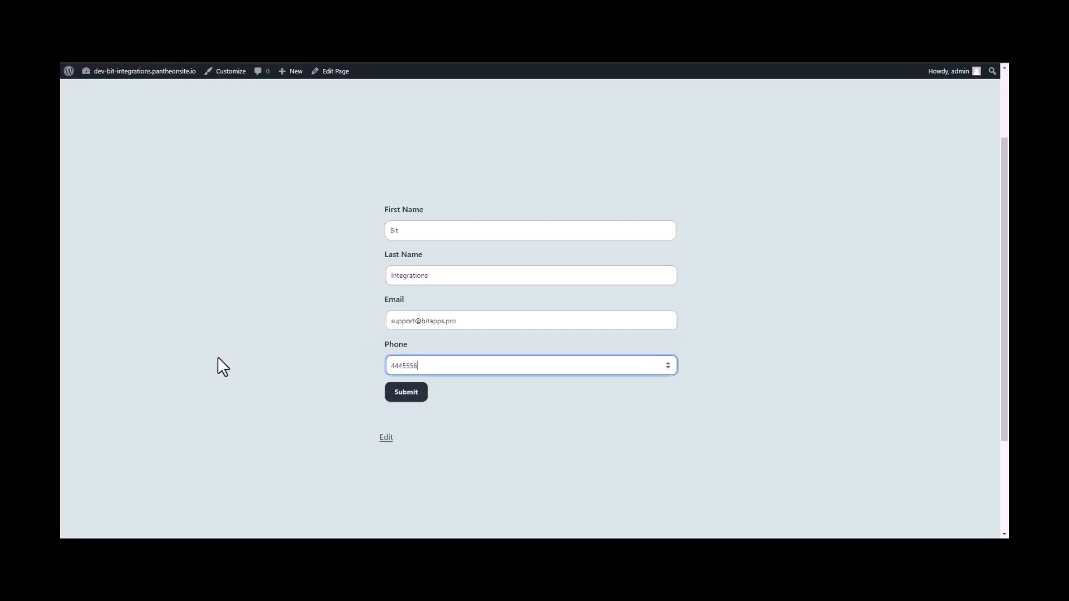
pyautogui.click(410, 397)
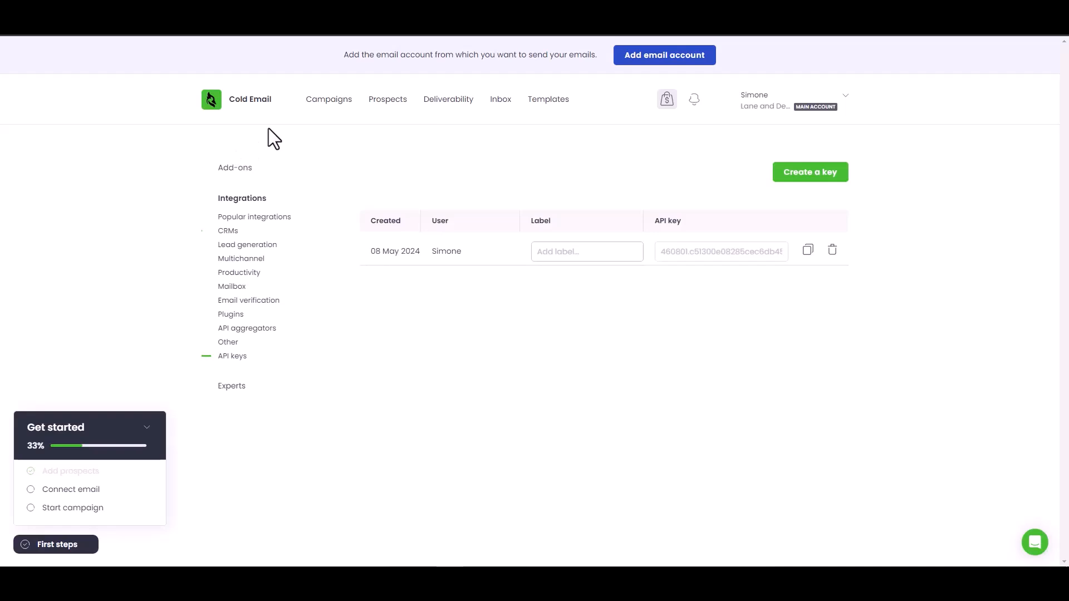
# Step: Switch to Woodpecker.co and check the Prospects list for the submitted contact's email, status, first name and last name
pyautogui.click(397, 101)
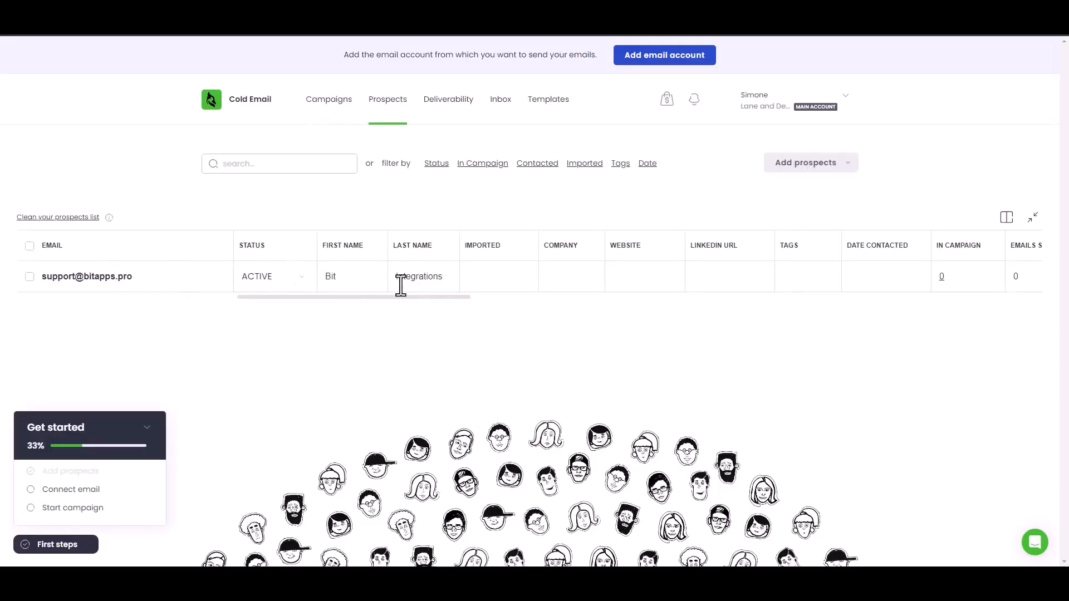
pyautogui.click(99, 281)
pyautogui.click(154, 337)
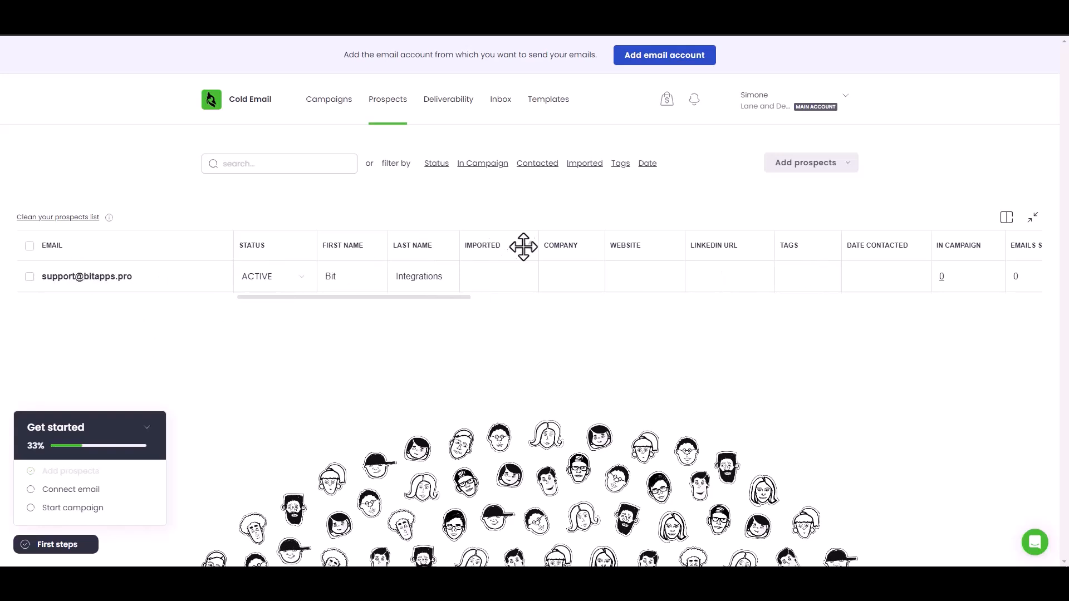